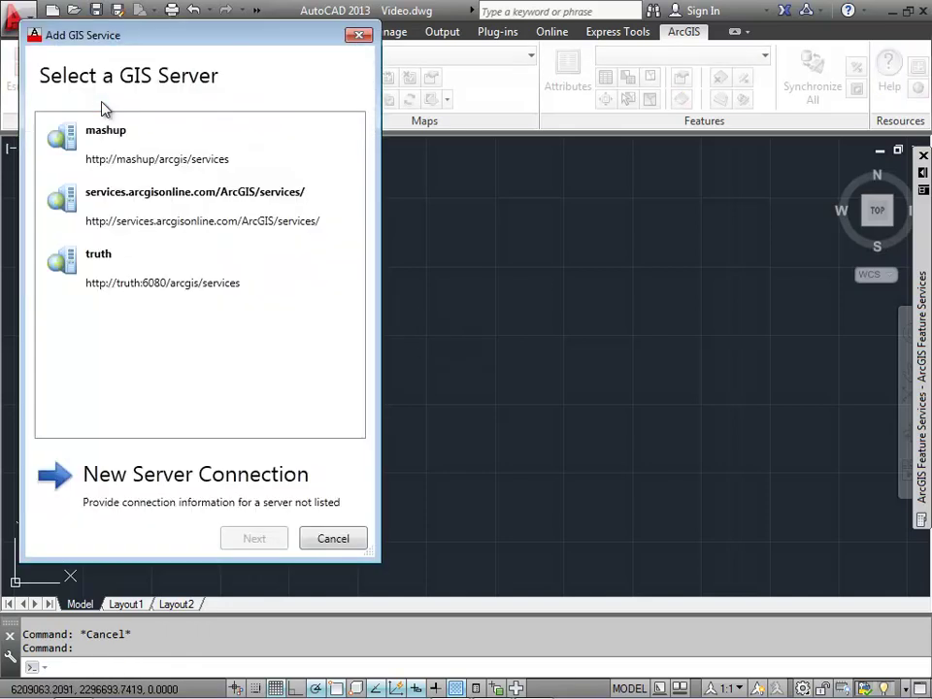
Step: Add the RiversideWater map service from the truth server with a Service Initial Extent bounding box
{"action": "left_click", "coordinate": [146, 267]}
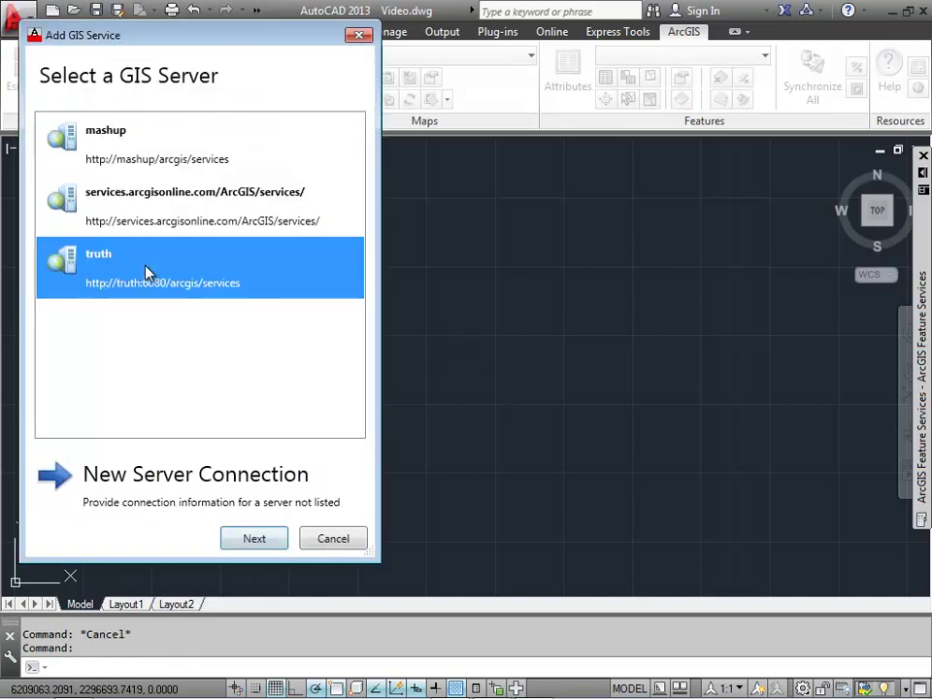
{"action": "left_click", "coordinate": [265, 540]}
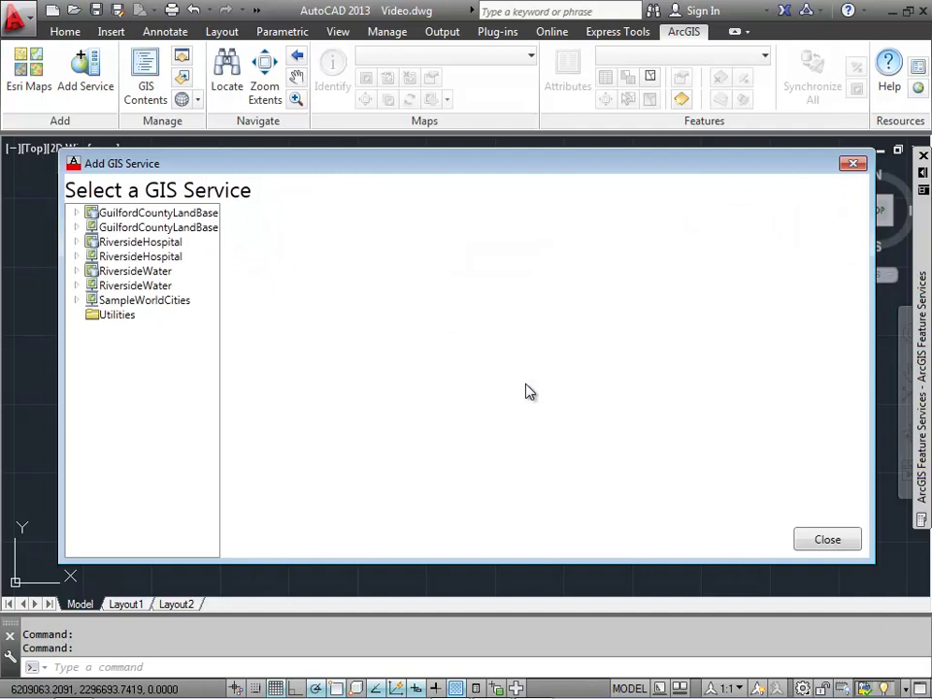
{"action": "left_click", "coordinate": [136, 285]}
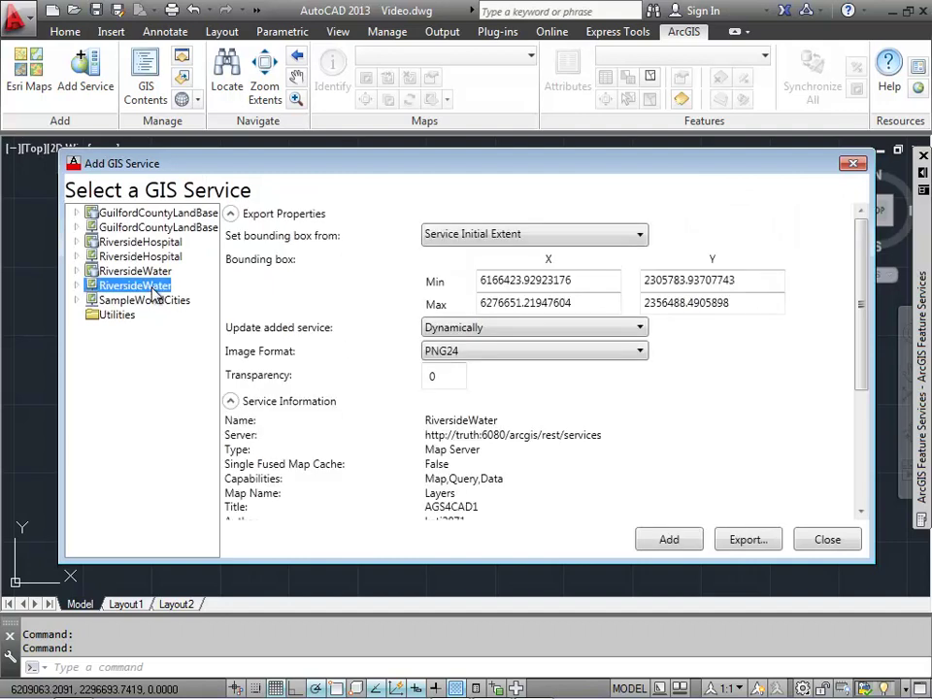
{"action": "left_click", "coordinate": [545, 239]}
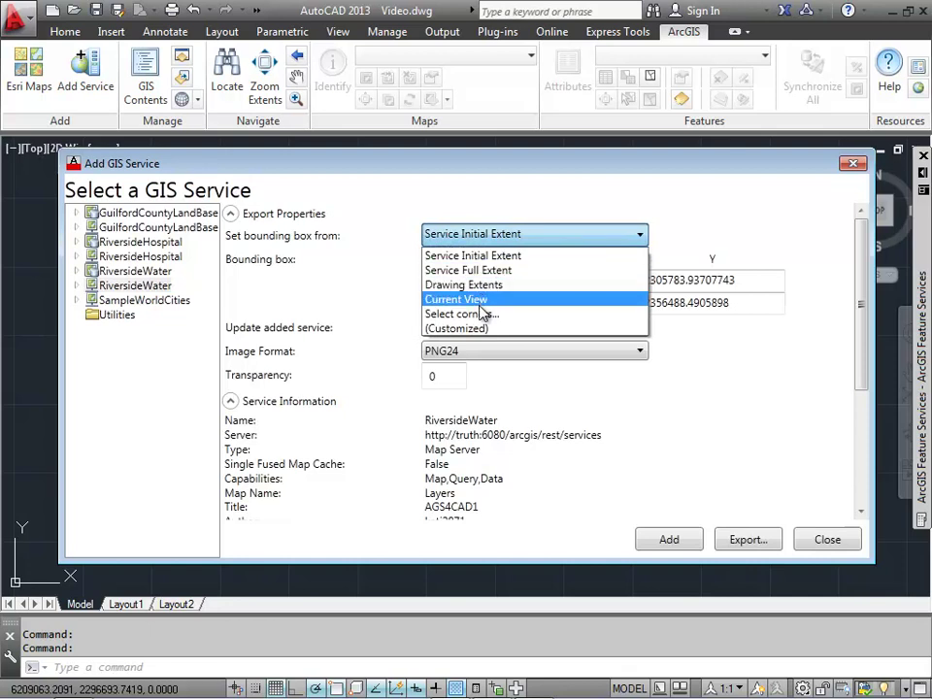
{"action": "left_click", "coordinate": [497, 200]}
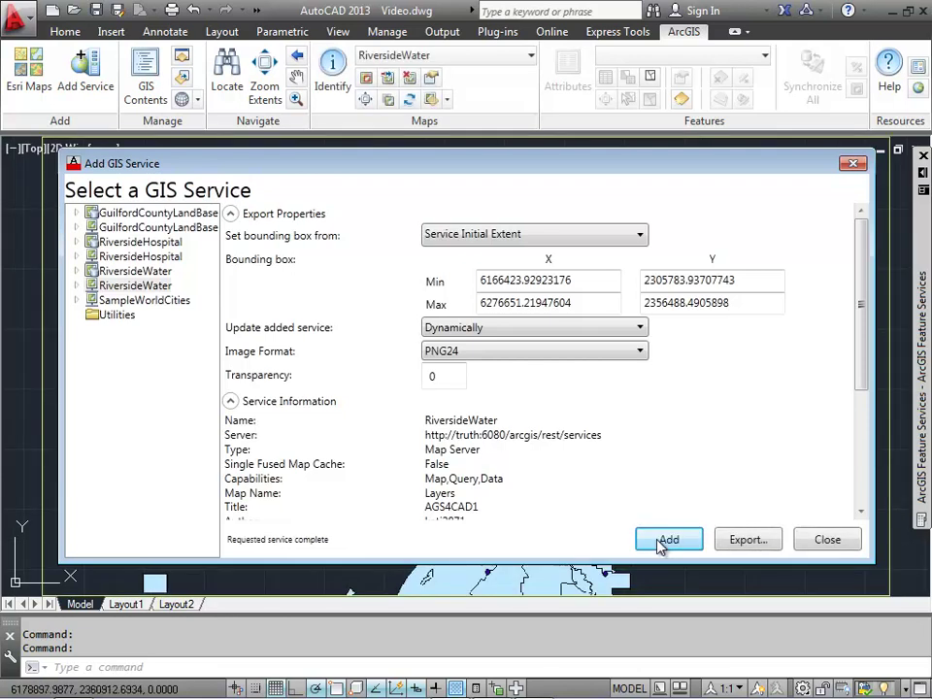
Step: Close the Add GIS Service dialog and zoom to the map's extents
{"action": "left_click", "coordinate": [825, 540]}
{"action": "scroll", "coordinate": [561, 365], "scroll_direction": "down", "scroll_amount": 1}
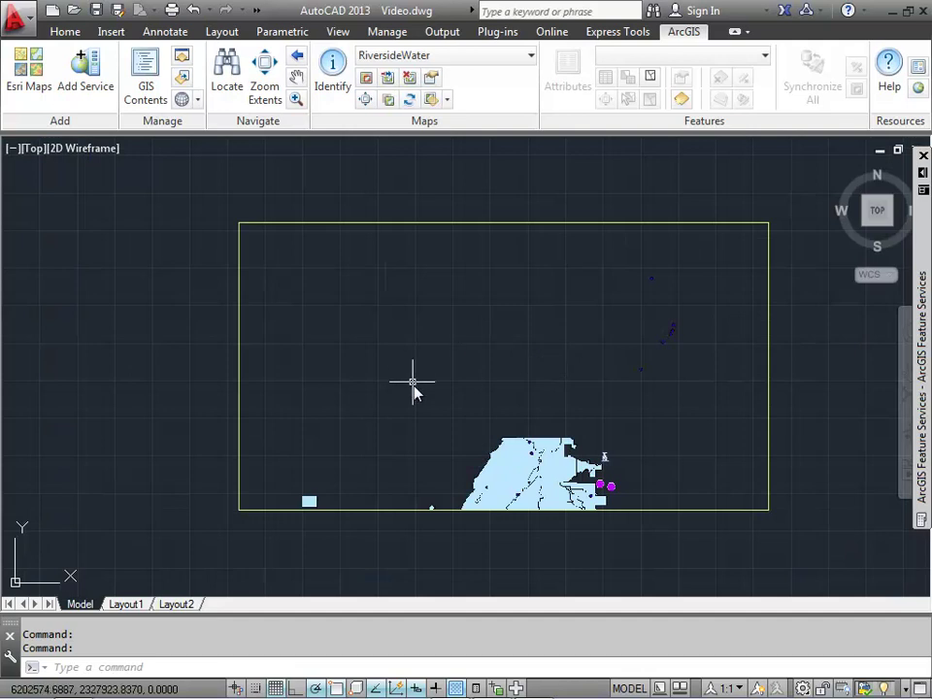
{"action": "left_click", "coordinate": [367, 101]}
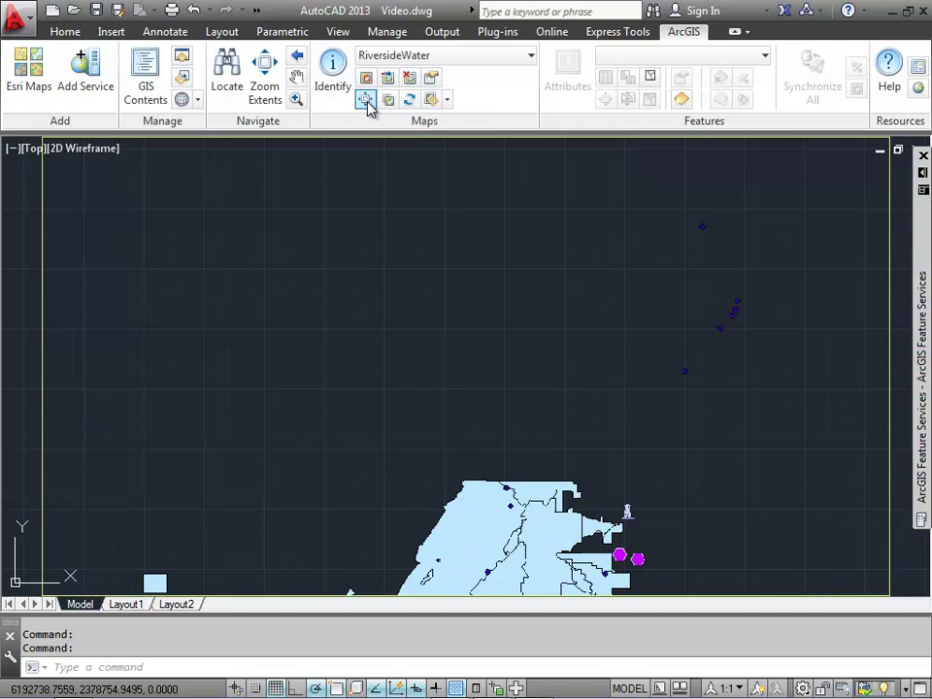
Step: Change the RiversideWater bounding box to Service Full Extent, then zoom out and pan the map up
{"action": "left_click", "coordinate": [432, 80]}
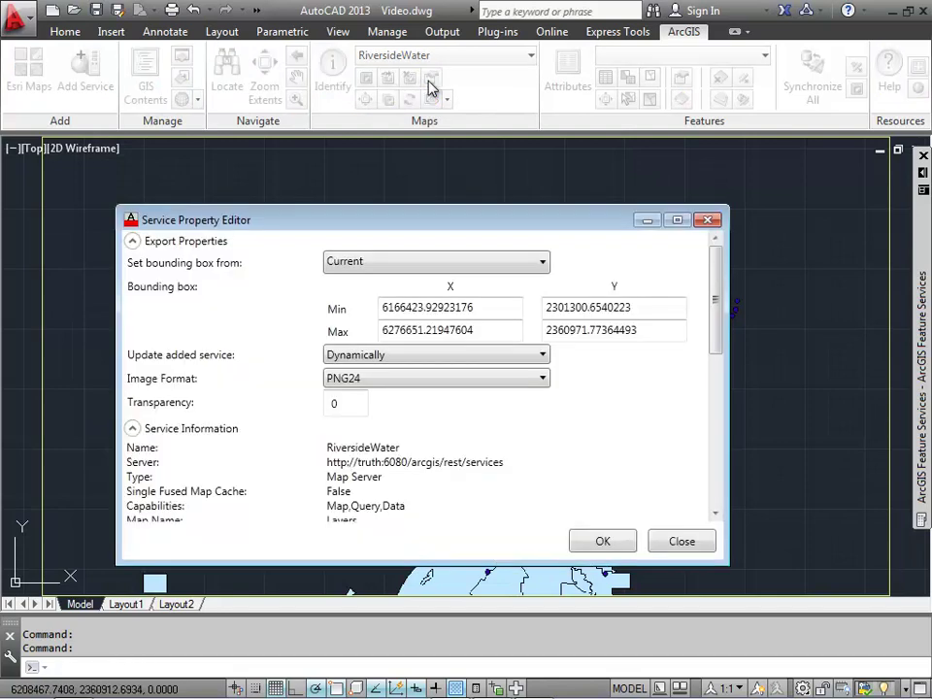
{"action": "left_click", "coordinate": [427, 265]}
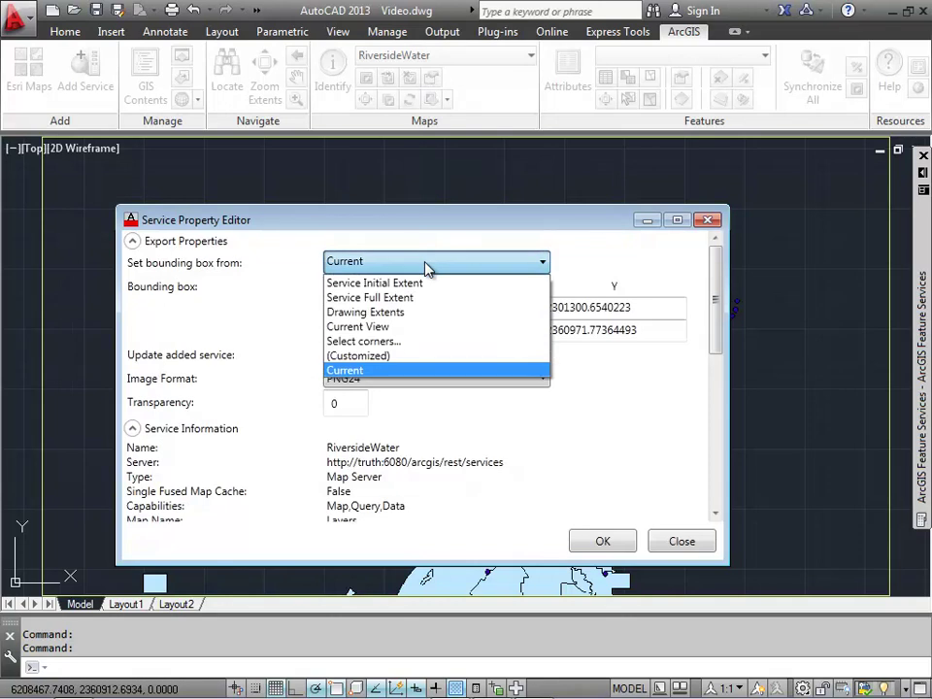
{"action": "left_click", "coordinate": [387, 297]}
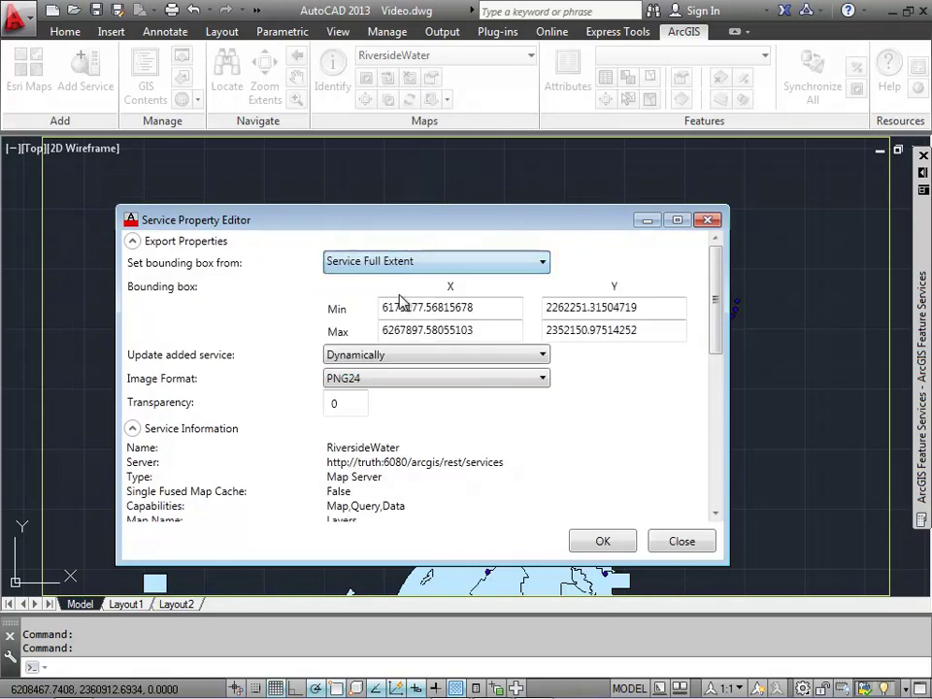
{"action": "left_click", "coordinate": [602, 541]}
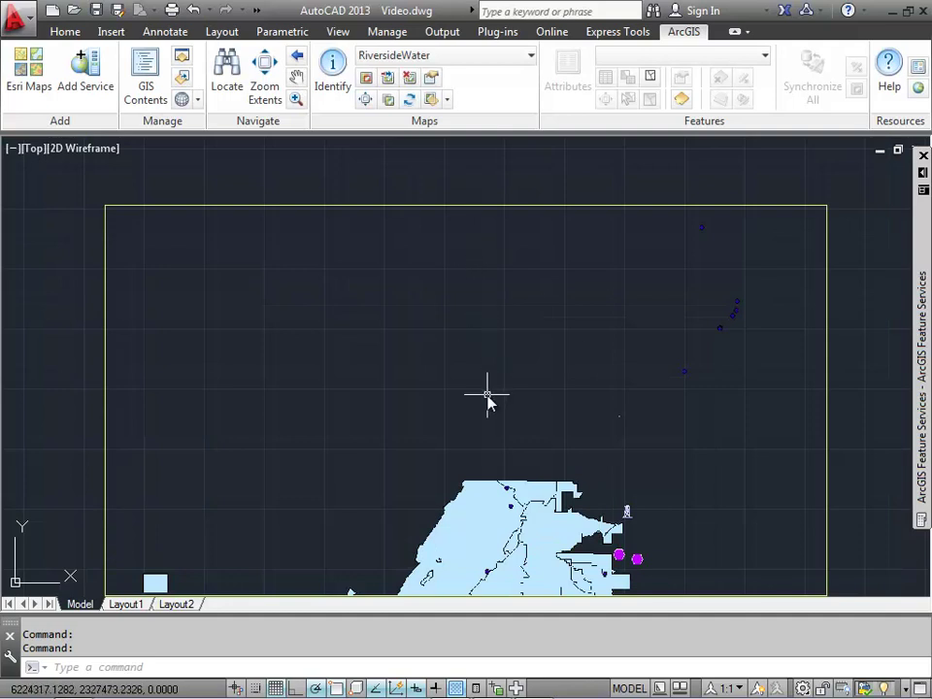
{"action": "scroll", "coordinate": [487, 394], "scroll_direction": "down", "scroll_amount": 2}
{"action": "scroll", "coordinate": [487, 394], "scroll_direction": "down", "scroll_amount": 3}
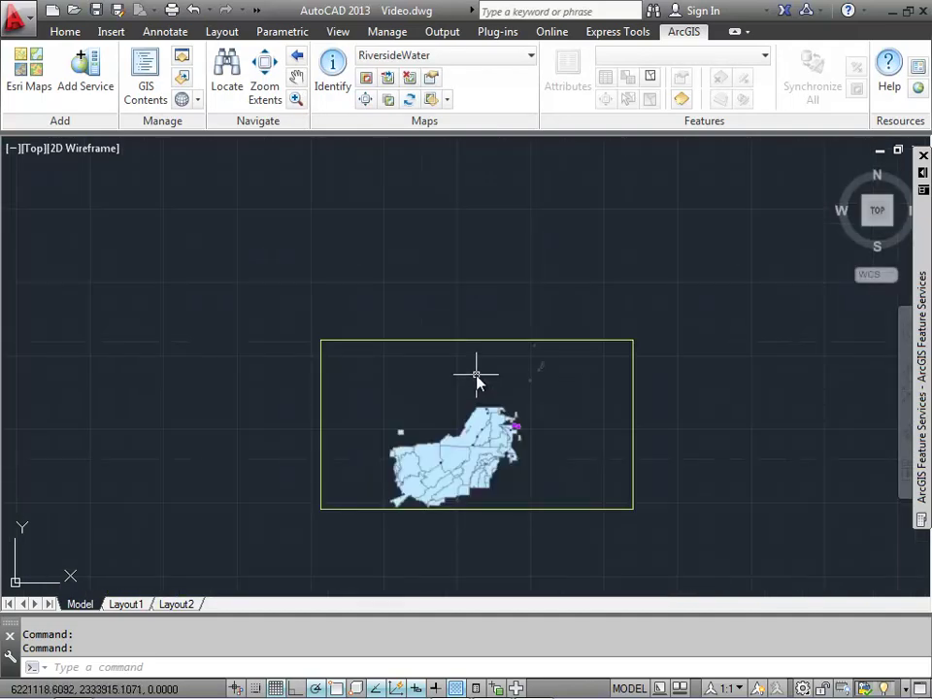
{"action": "middle_click_drag", "start_coordinate": [477, 420], "coordinate": [470, 337]}
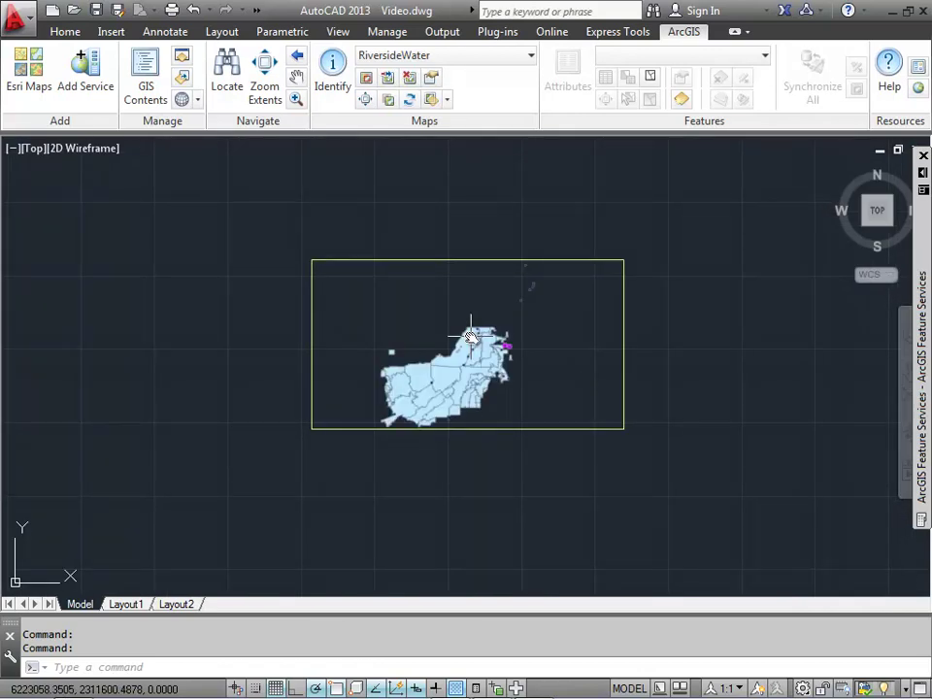
Step: Zoom into a small area of the map and update the map service extent
{"action": "left_click", "coordinate": [297, 101]}
{"action": "left_click", "coordinate": [459, 377]}
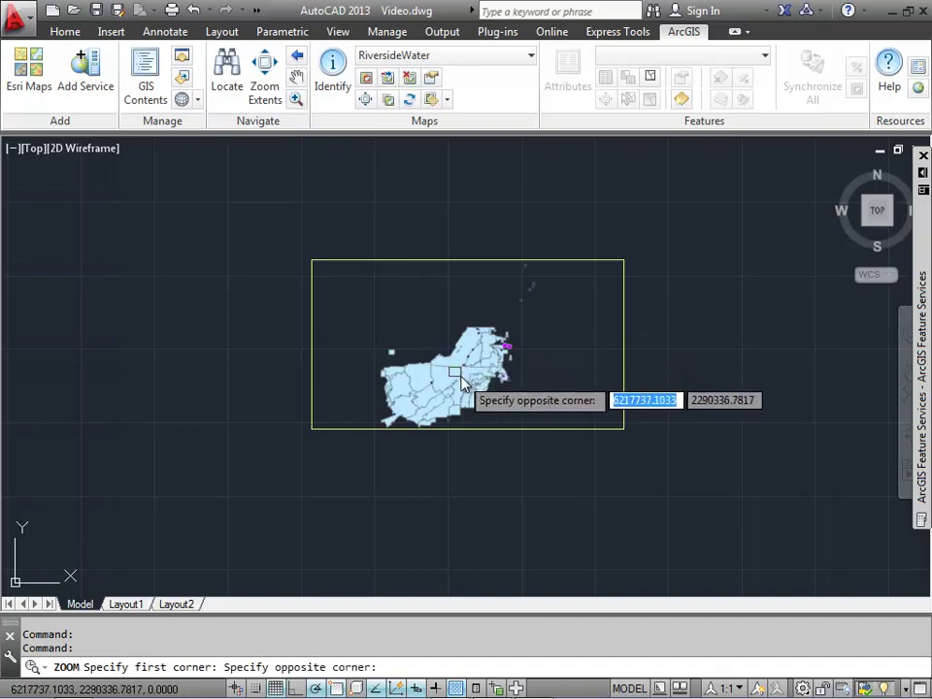
{"action": "left_click", "coordinate": [462, 379]}
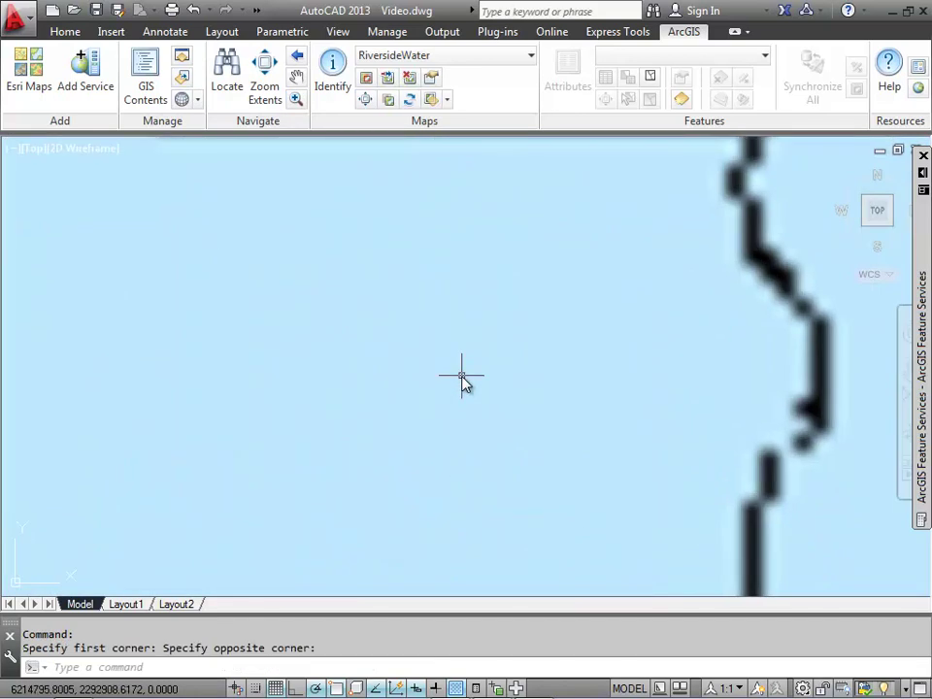
{"action": "scroll", "coordinate": [462, 378], "scroll_direction": "down", "scroll_amount": 10}
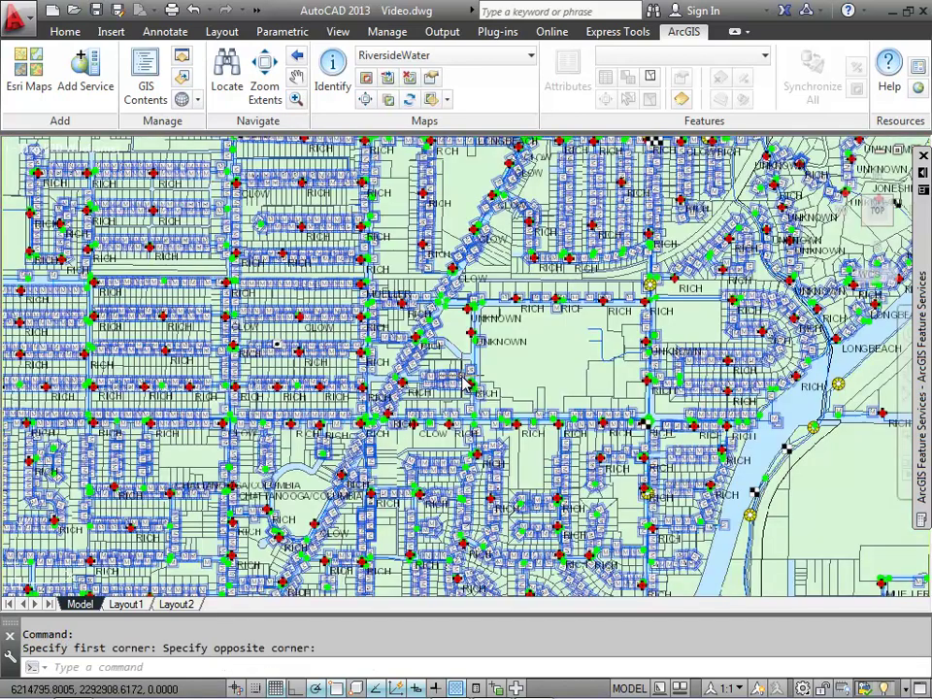
{"action": "left_click", "coordinate": [367, 82]}
{"action": "scroll", "coordinate": [416, 328], "scroll_direction": "down", "scroll_amount": 5}
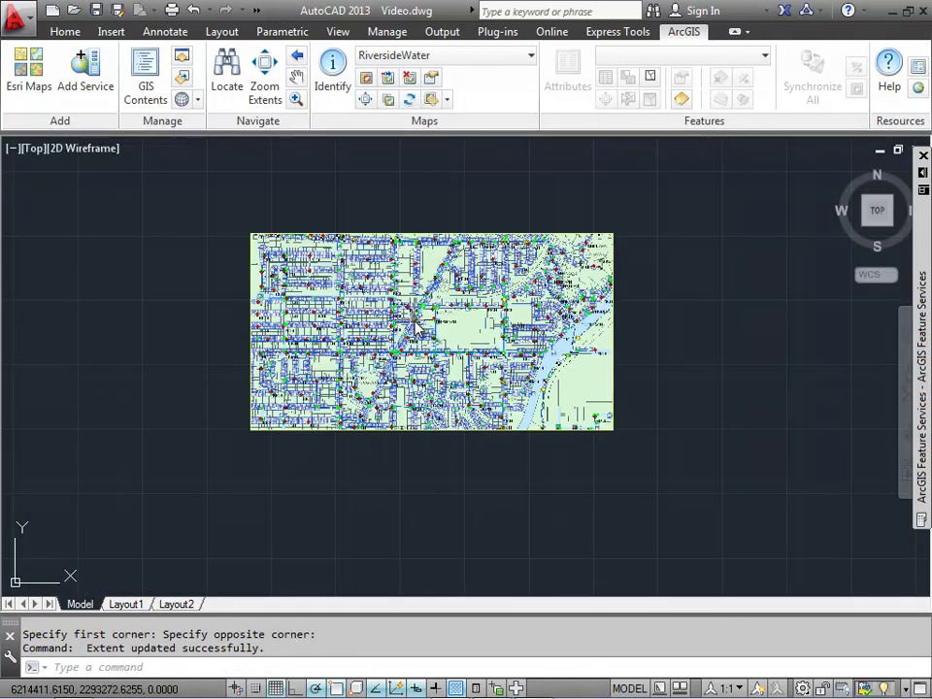
Step: Zoom back out to the map's full extent
{"action": "left_click", "coordinate": [366, 101]}
{"action": "scroll", "coordinate": [419, 389], "scroll_direction": "up", "scroll_amount": 5}
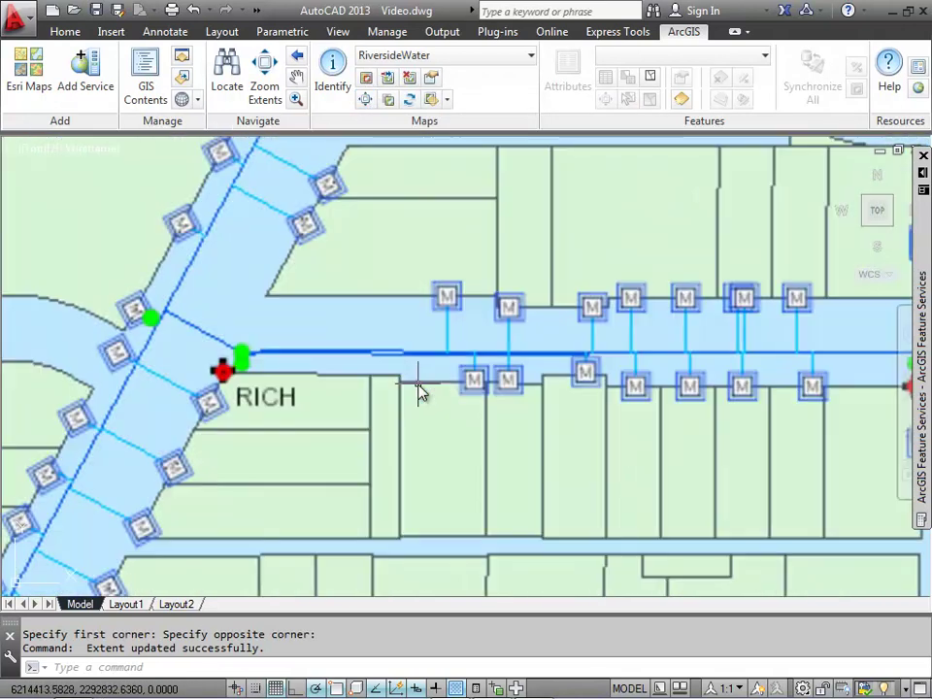
{"action": "scroll", "coordinate": [420, 389], "scroll_direction": "up", "scroll_amount": 2}
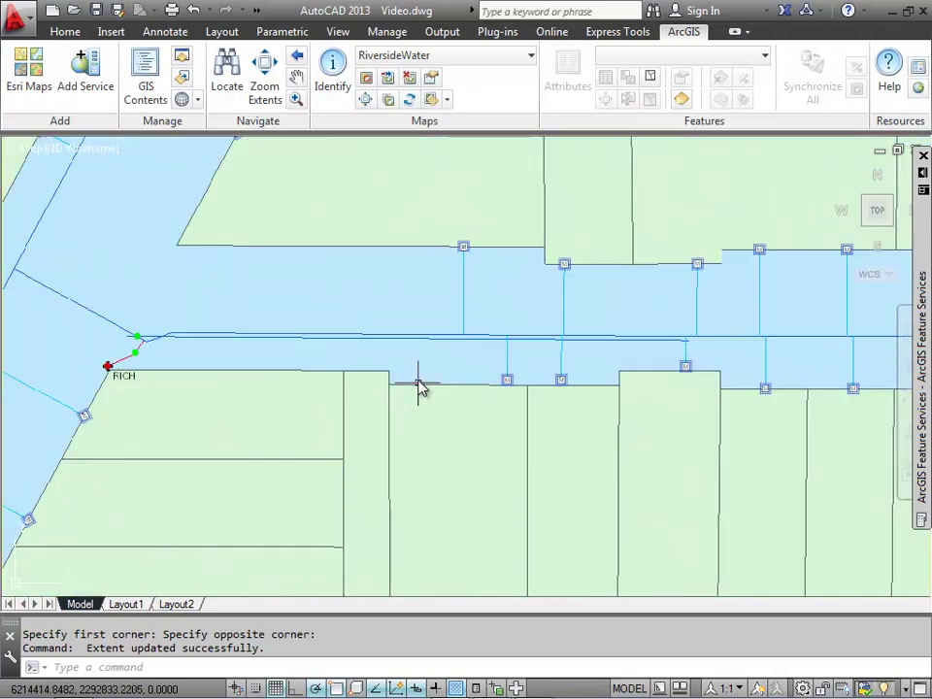
{"action": "left_click", "coordinate": [370, 100]}
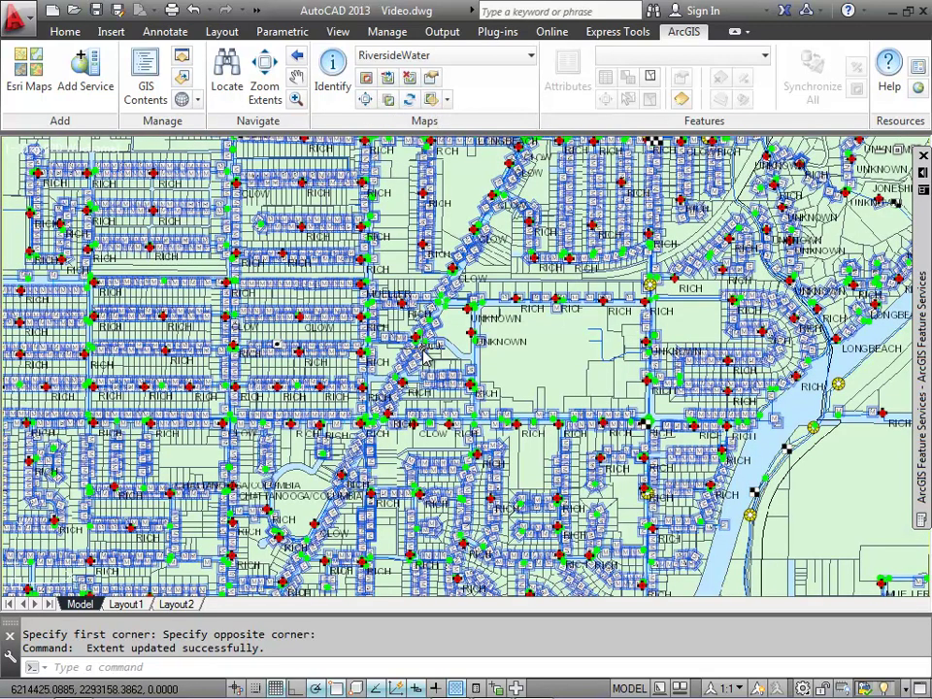
{"action": "scroll", "coordinate": [423, 357], "scroll_direction": "down", "scroll_amount": 2}
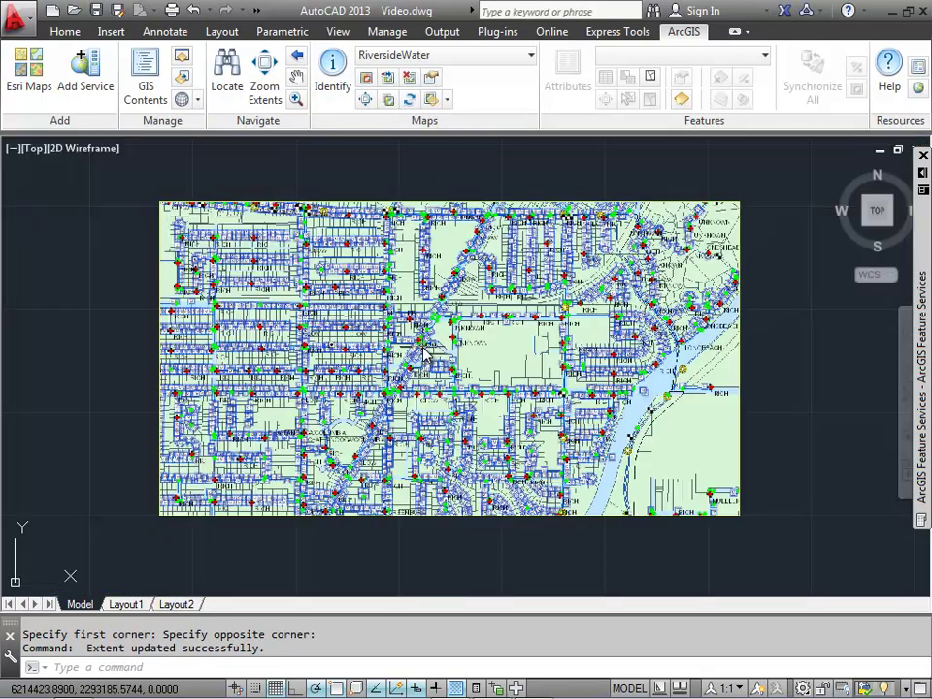
{"action": "left_click", "coordinate": [368, 102]}
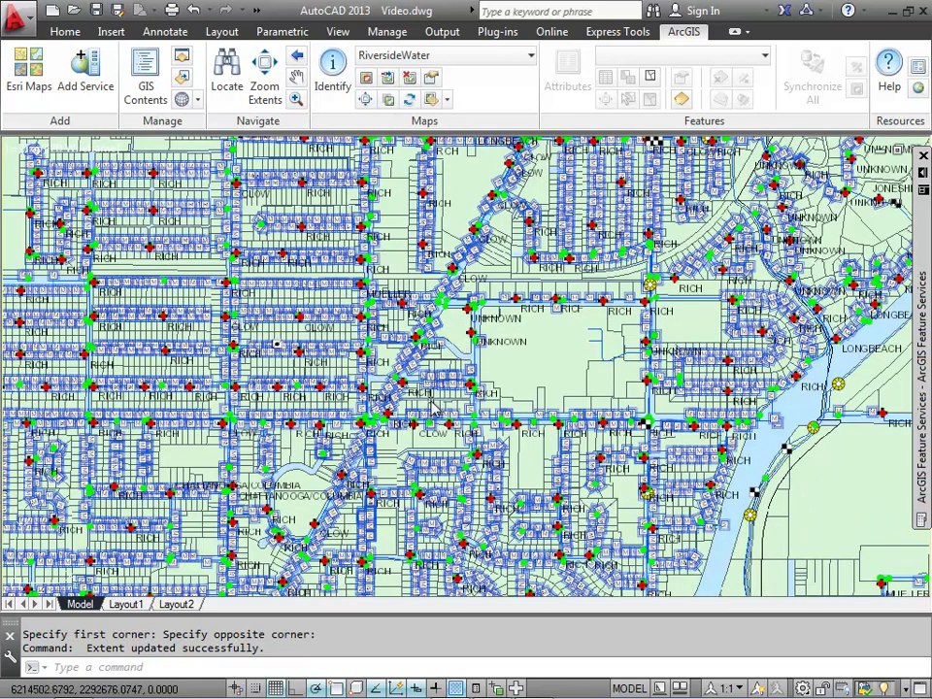
Step: Zoom window onto one block of the network and set the map transparency to 50%
{"action": "left_click", "coordinate": [297, 100]}
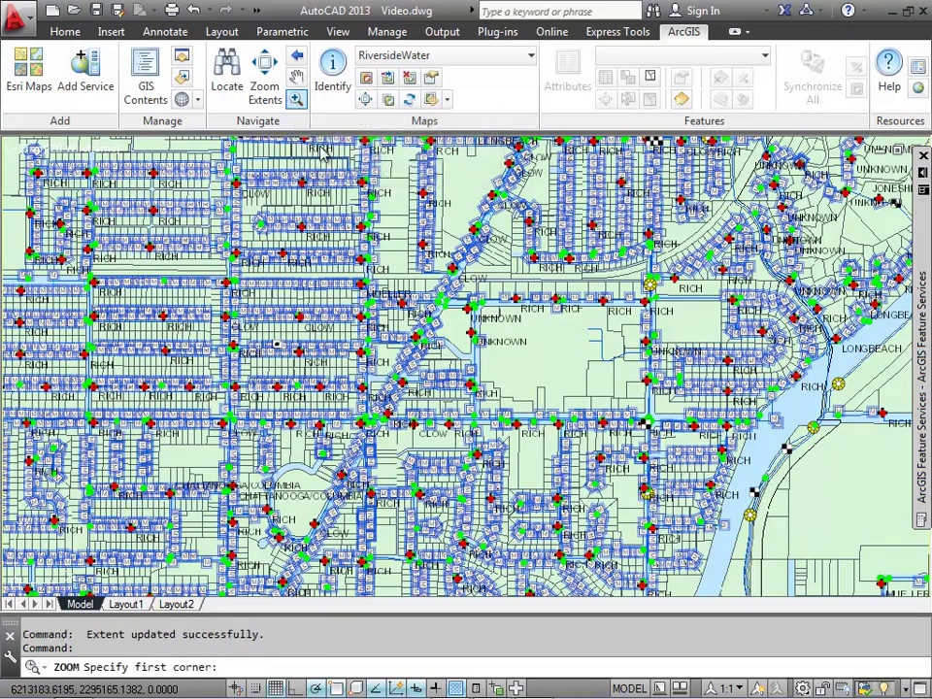
{"action": "left_click", "coordinate": [424, 374]}
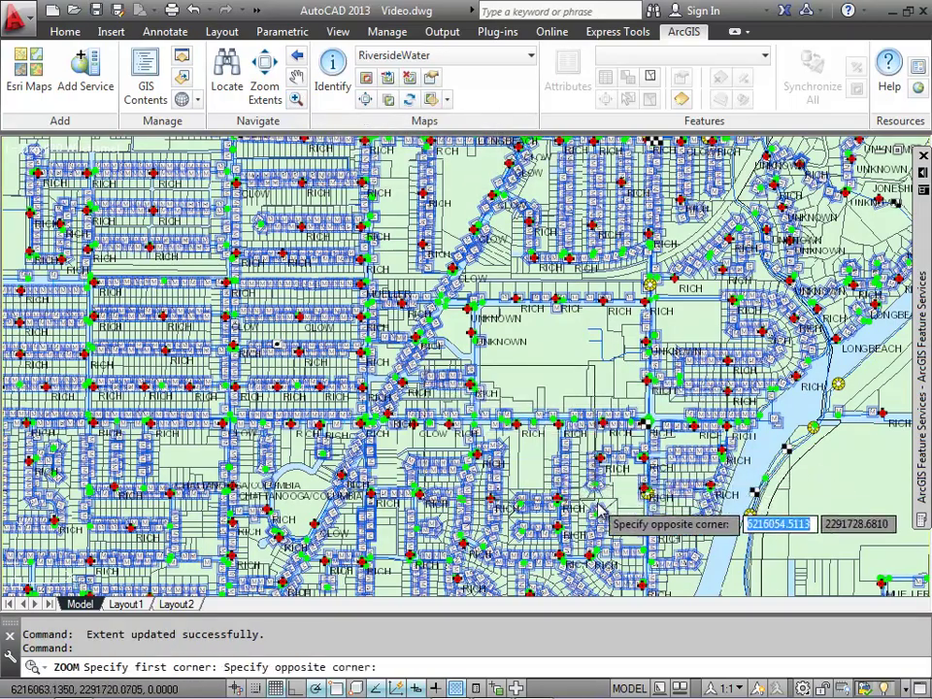
{"action": "left_click", "coordinate": [622, 524]}
{"action": "left_click", "coordinate": [622, 524]}
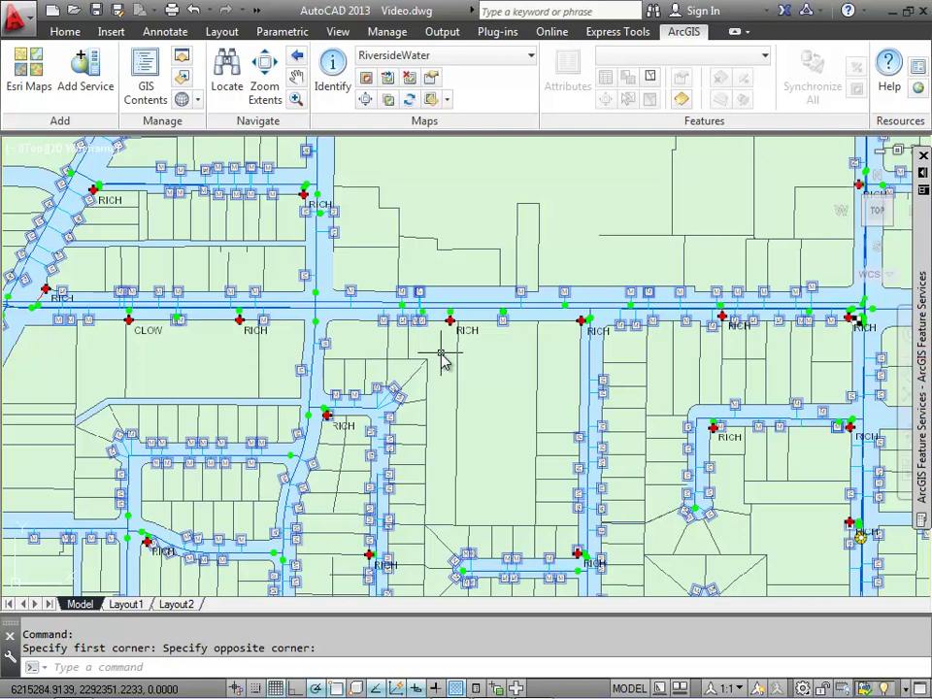
{"action": "left_click", "coordinate": [448, 105]}
{"action": "left_click", "coordinate": [445, 225]}
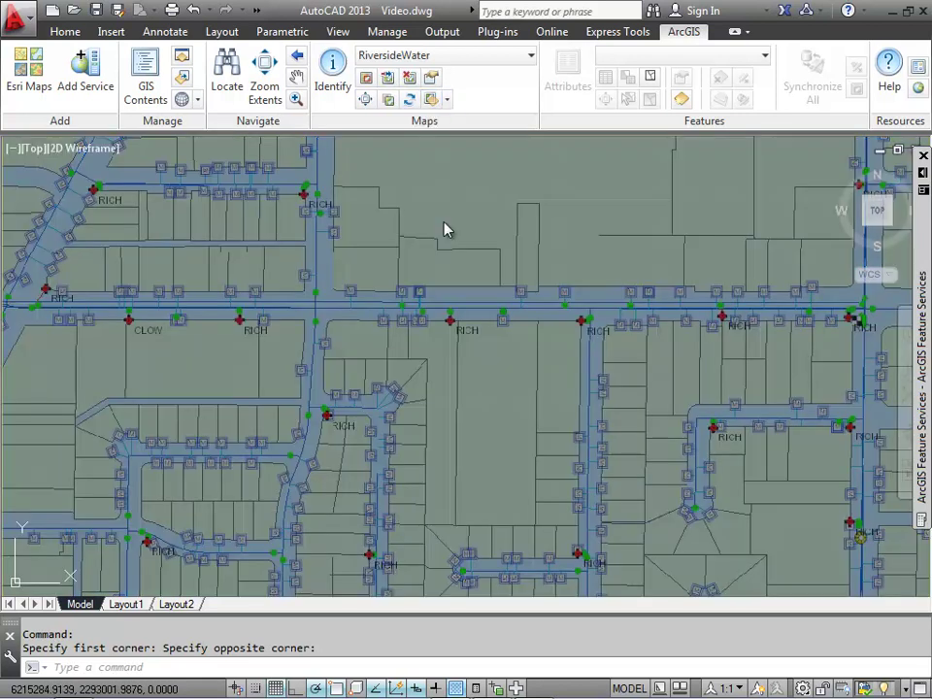
Step: Add the World Imagery Esri basemap beneath the water network
{"action": "left_click", "coordinate": [35, 80]}
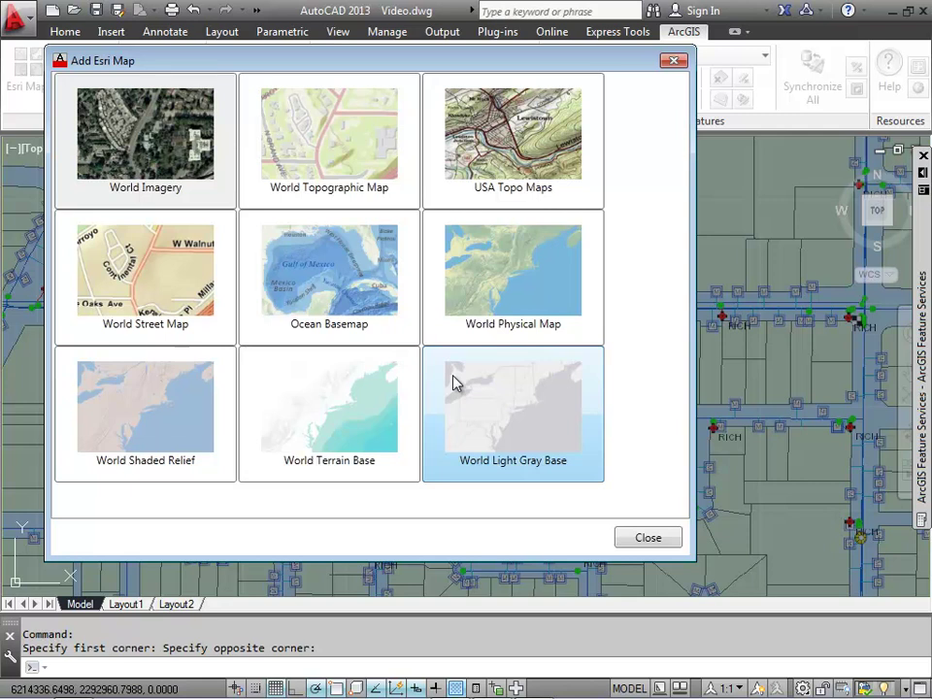
{"action": "left_click", "coordinate": [452, 382]}
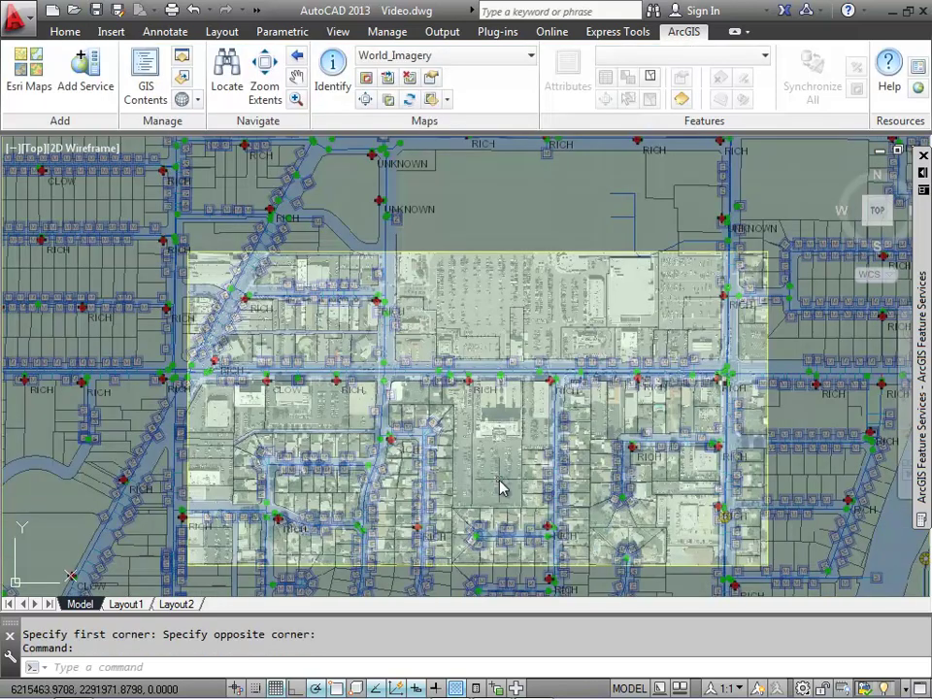
Step: Zoom out to the imagery's full extent, then return to the previous view with ZOOM P
{"action": "scroll", "coordinate": [503, 484], "scroll_direction": "down", "scroll_amount": 5}
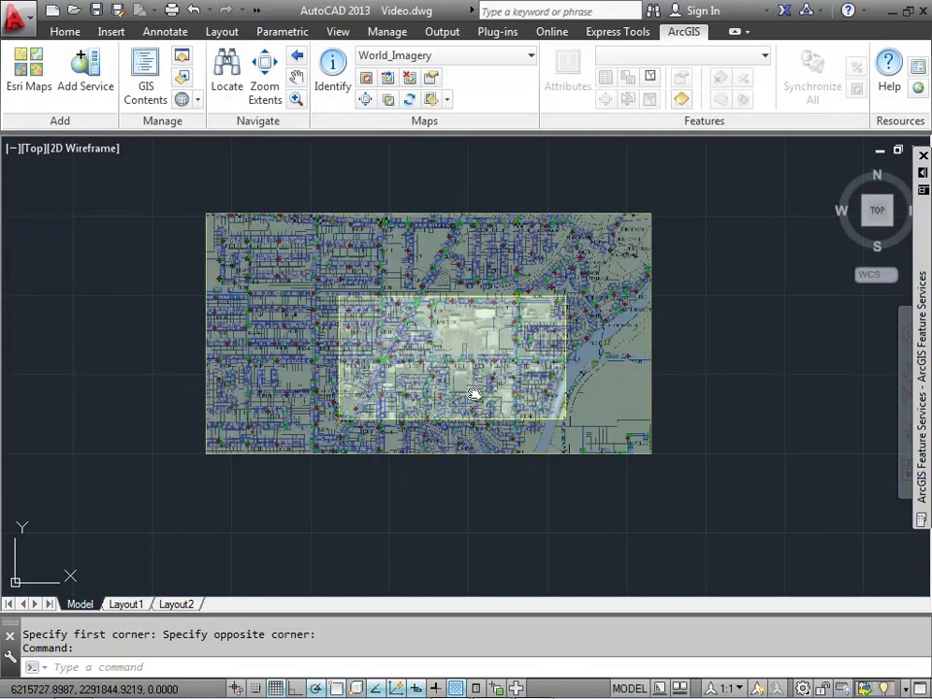
{"action": "scroll", "coordinate": [481, 423], "scroll_direction": "up", "scroll_amount": 3}
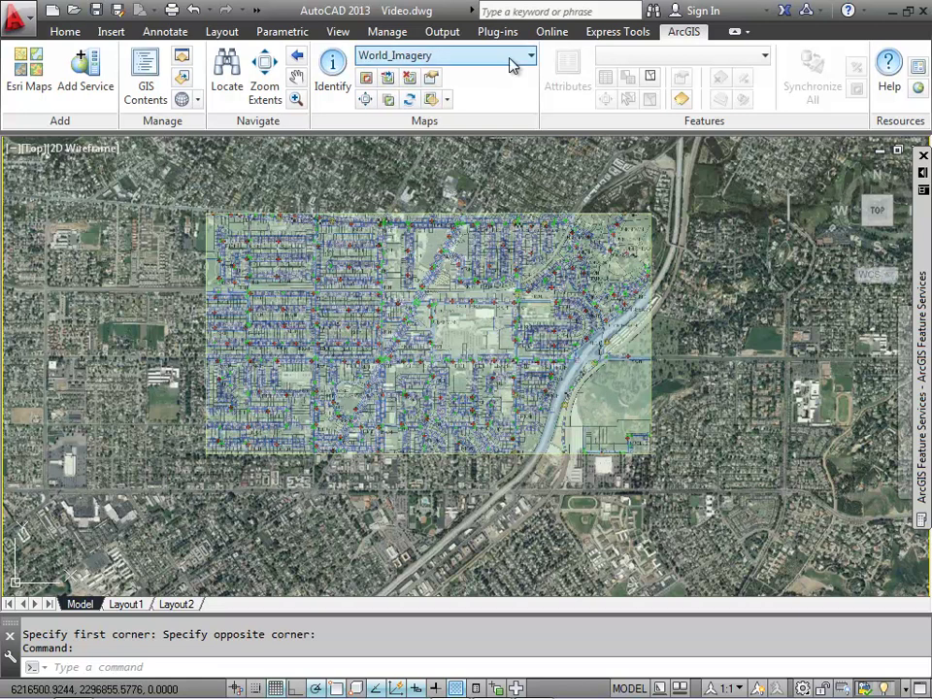
{"action": "left_click", "coordinate": [369, 104]}
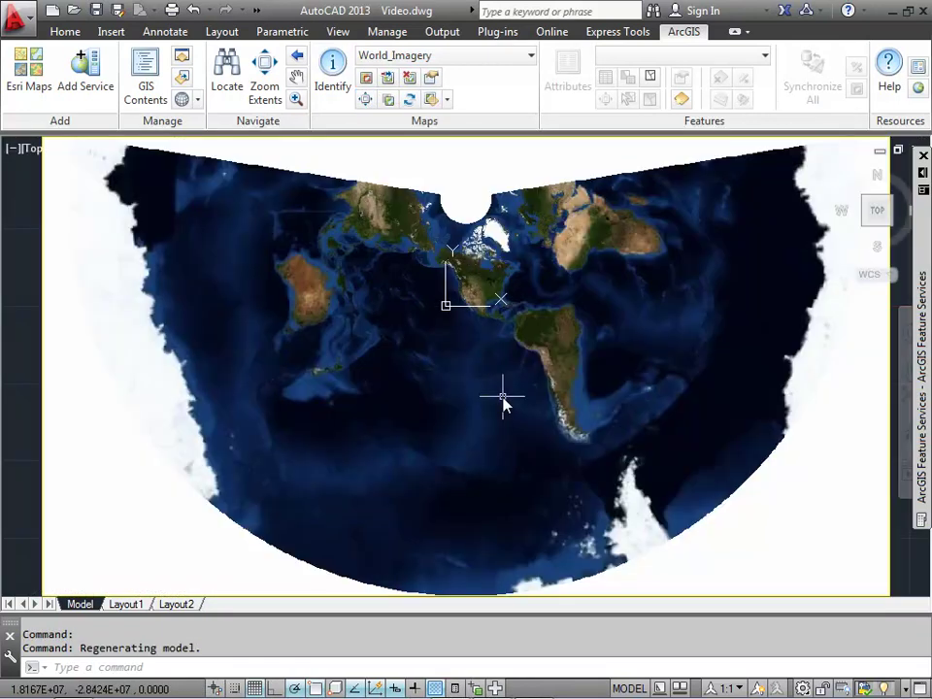
{"action": "type", "text": "z"}
{"action": "key", "text": "Return"}
{"action": "type", "text": "p"}
{"action": "key", "text": "Return"}
{"action": "type", "text": "p"}
{"action": "key", "text": "Return"}
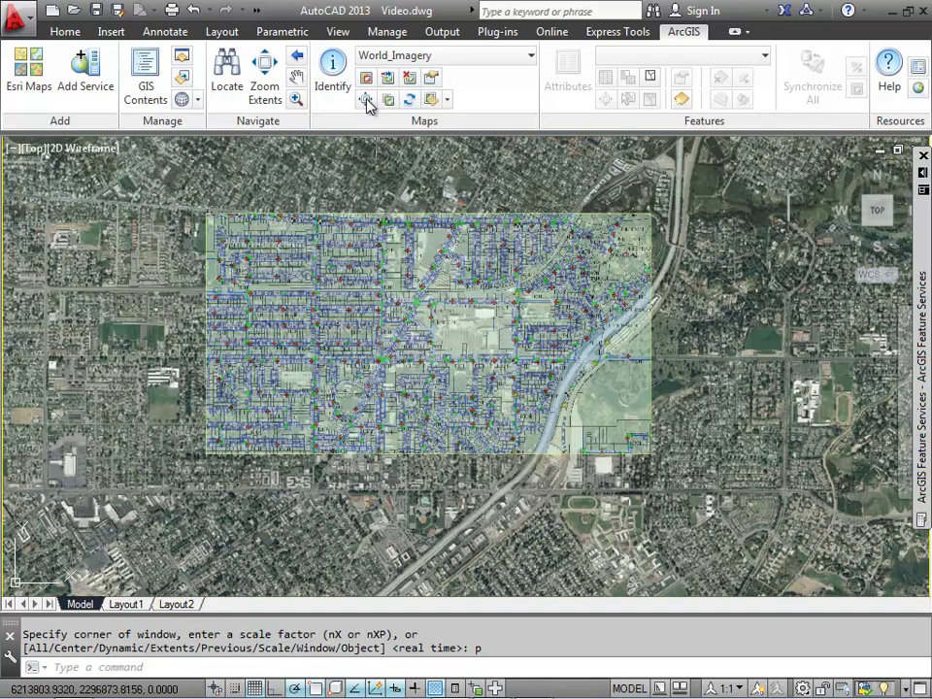
Step: Limit the World Imagery extent to the current view and zoom in closely on a street
{"action": "left_click", "coordinate": [366, 87]}
{"action": "scroll", "coordinate": [461, 370], "scroll_direction": "down", "scroll_amount": 10}
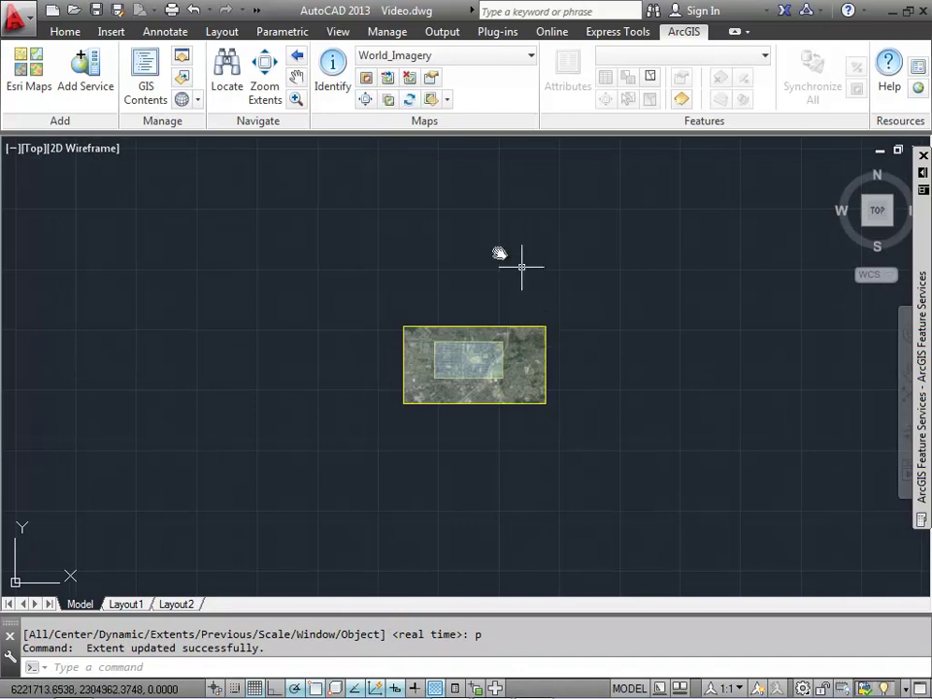
{"action": "left_click", "coordinate": [366, 100]}
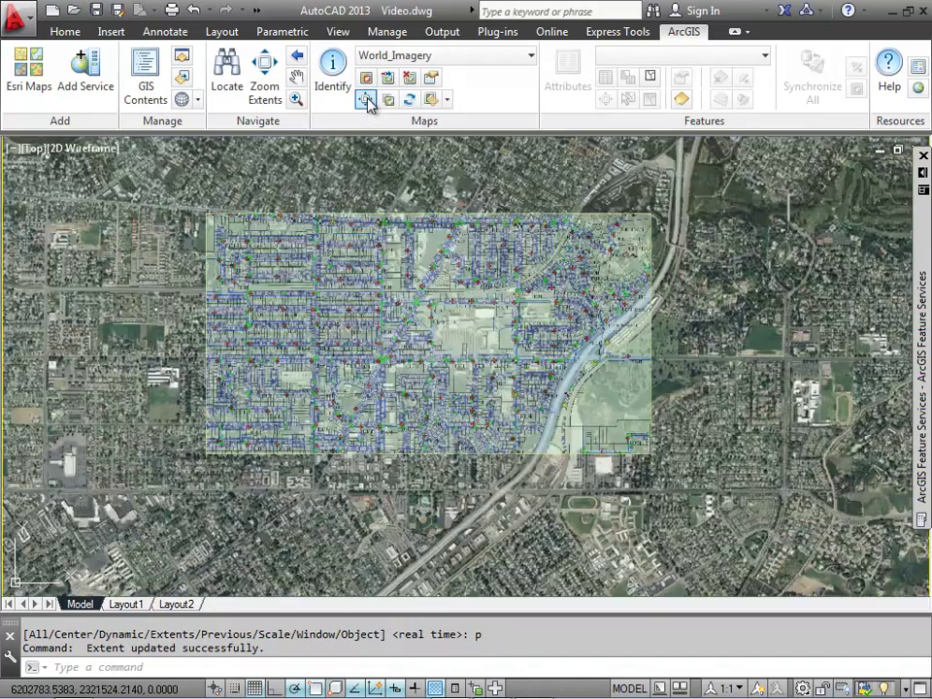
{"action": "left_click", "coordinate": [296, 99]}
{"action": "left_click", "coordinate": [436, 337]}
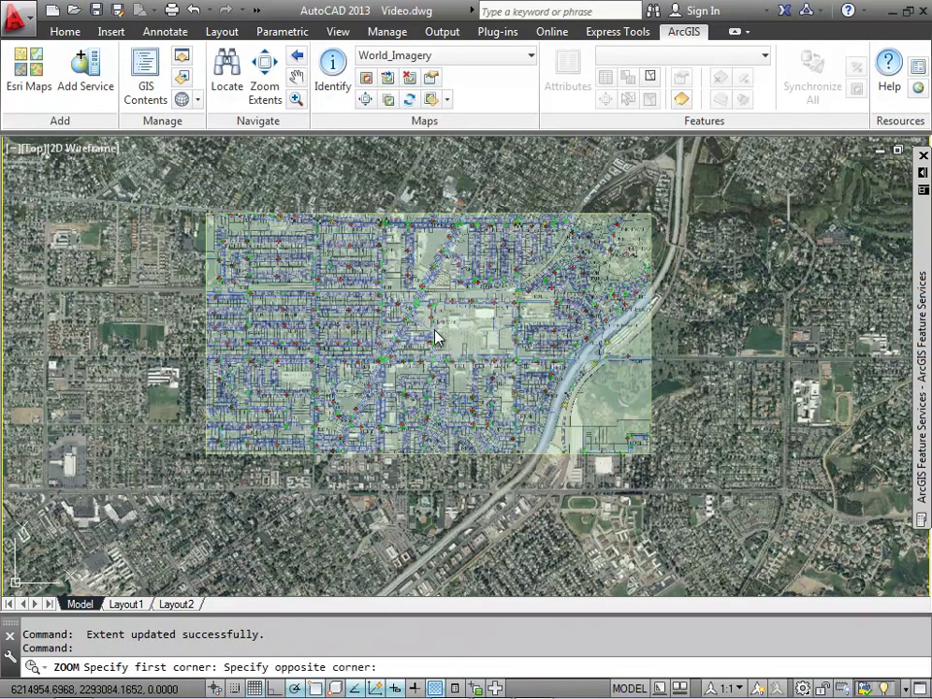
{"action": "left_click", "coordinate": [481, 380]}
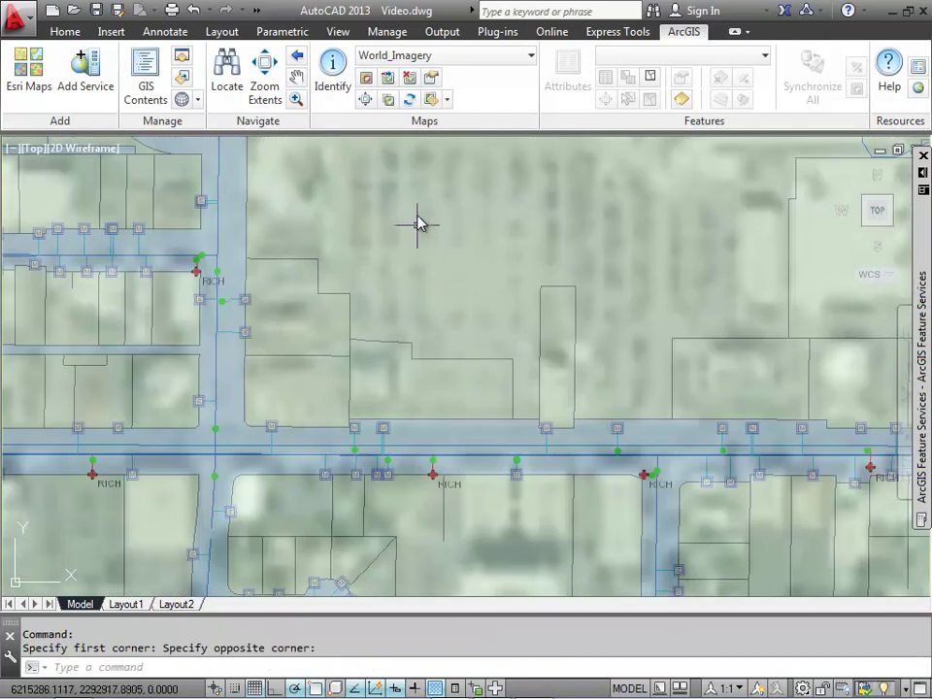
Step: Remove the imagery basemap and select the RiversideWater meter layer on the truth server
{"action": "left_click", "coordinate": [408, 79]}
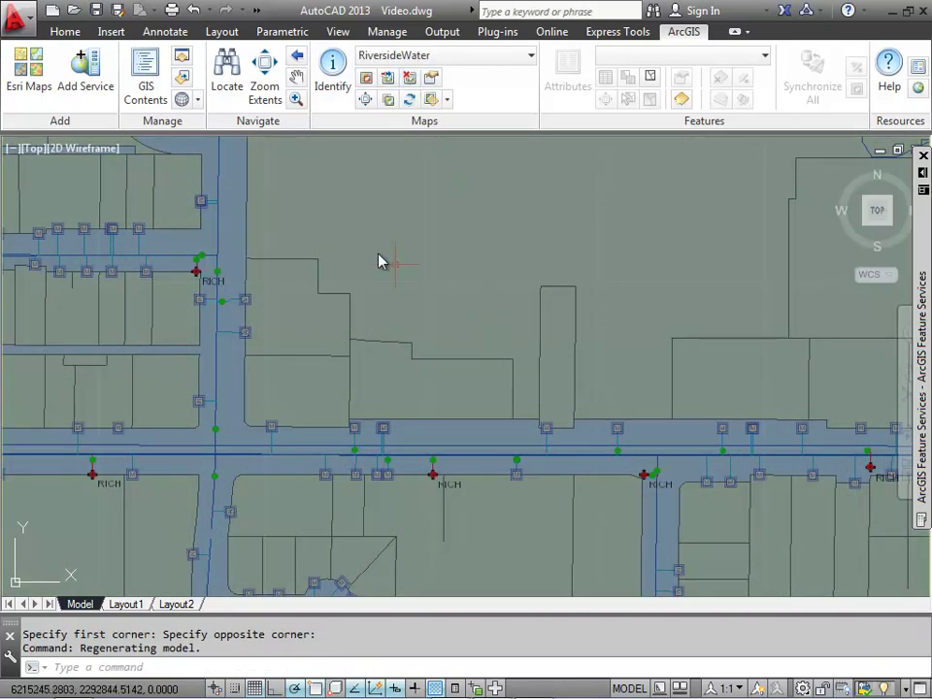
{"action": "left_click", "coordinate": [97, 92]}
{"action": "left_click", "coordinate": [116, 254]}
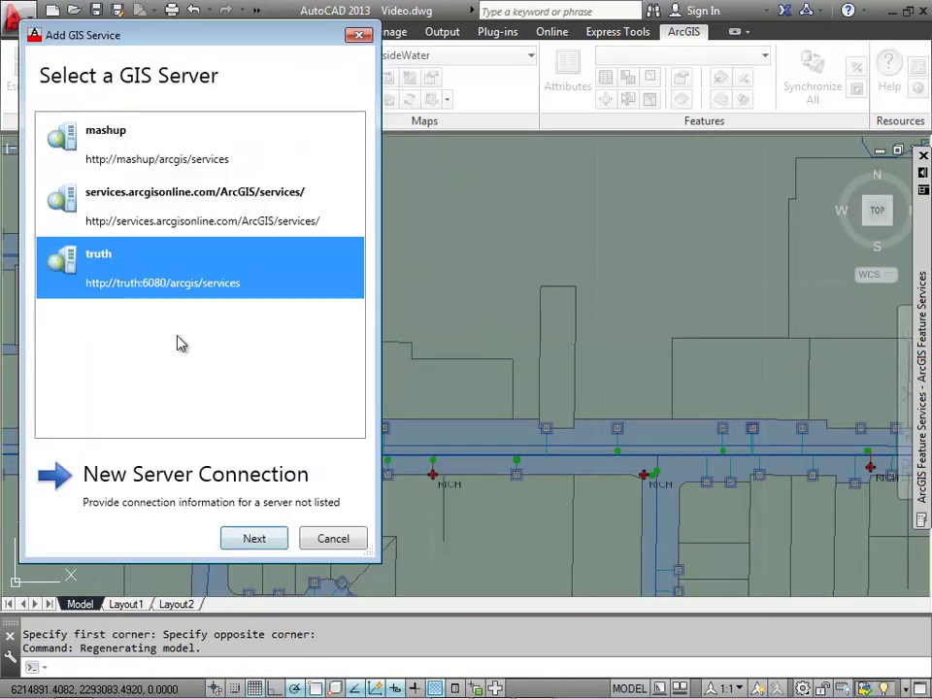
{"action": "left_click", "coordinate": [272, 540]}
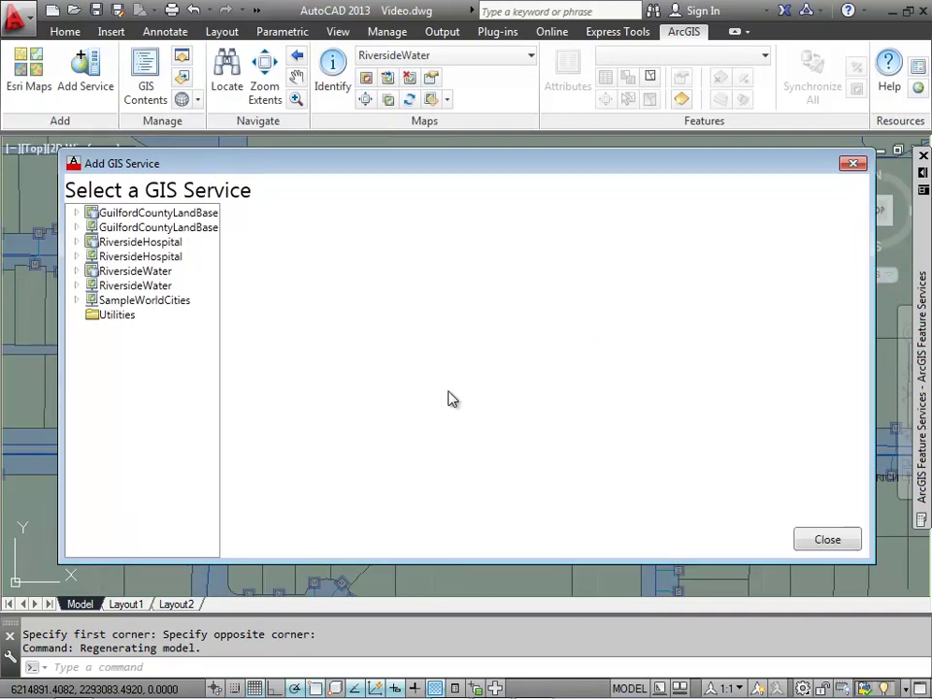
{"action": "left_click", "coordinate": [78, 271]}
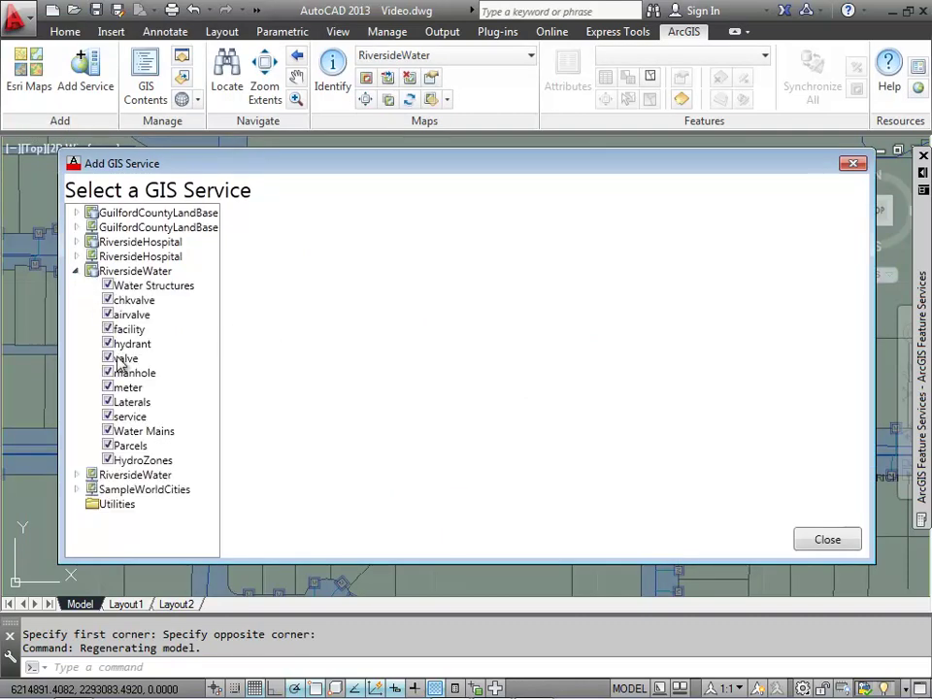
{"action": "left_click", "coordinate": [127, 388]}
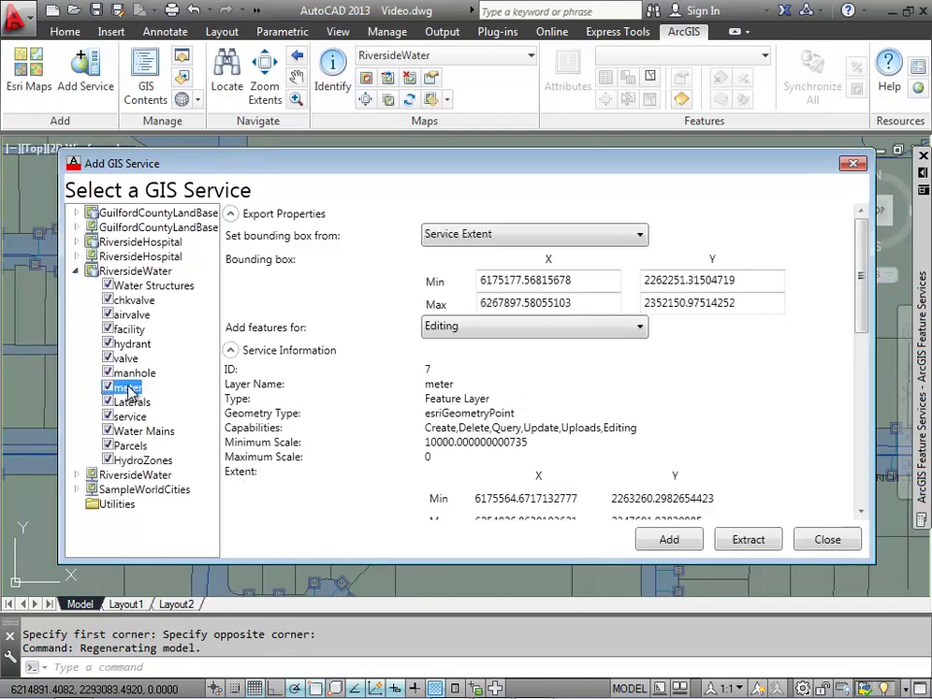
Step: Add the meter layer with a Current View bounding box and close the service browser
{"action": "left_click", "coordinate": [547, 241]}
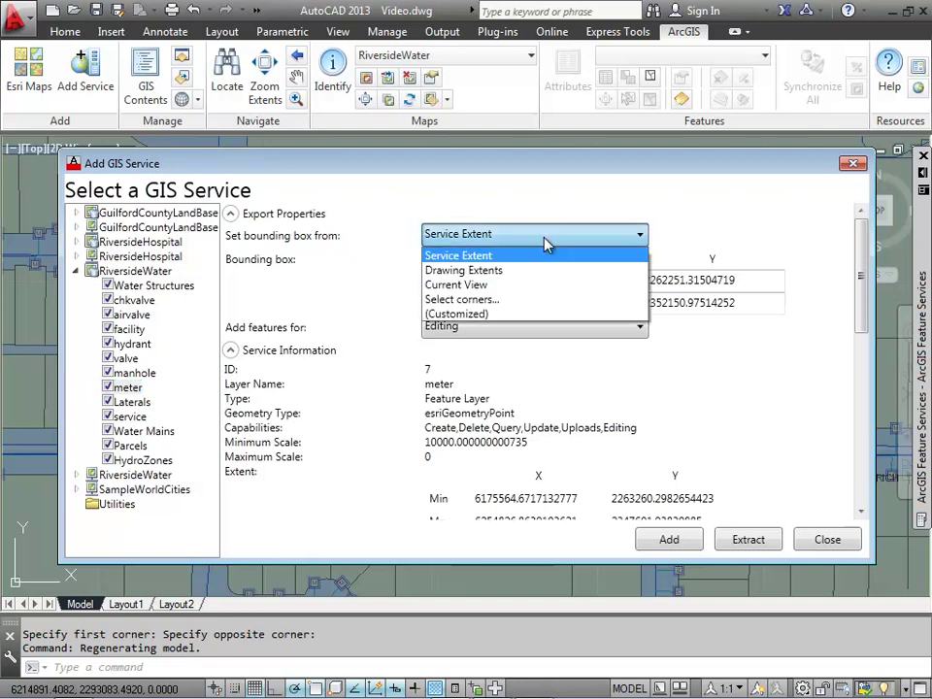
{"action": "left_click", "coordinate": [480, 287]}
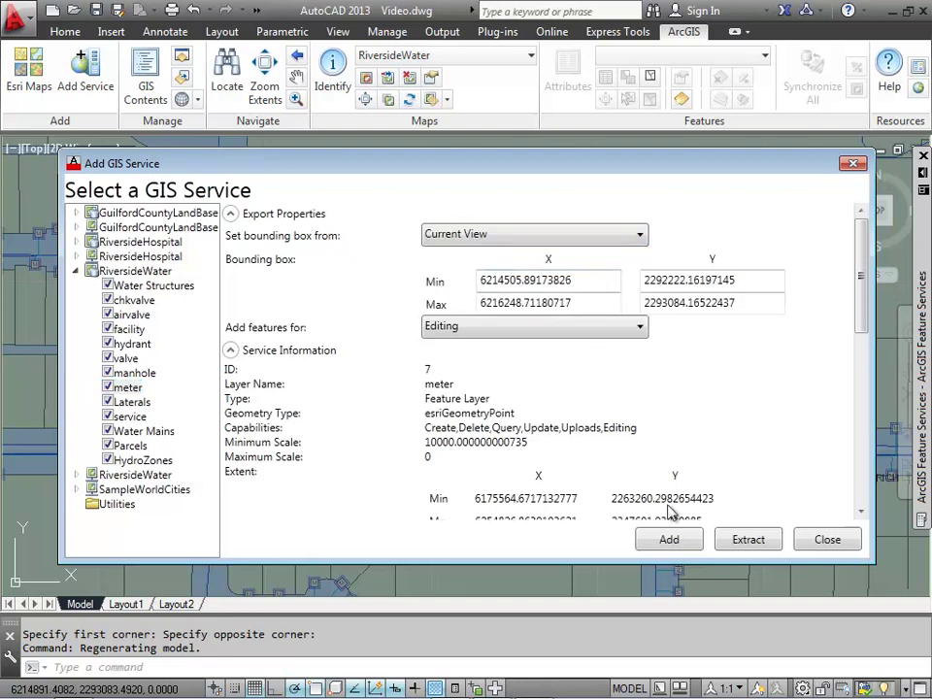
{"action": "left_click", "coordinate": [669, 542]}
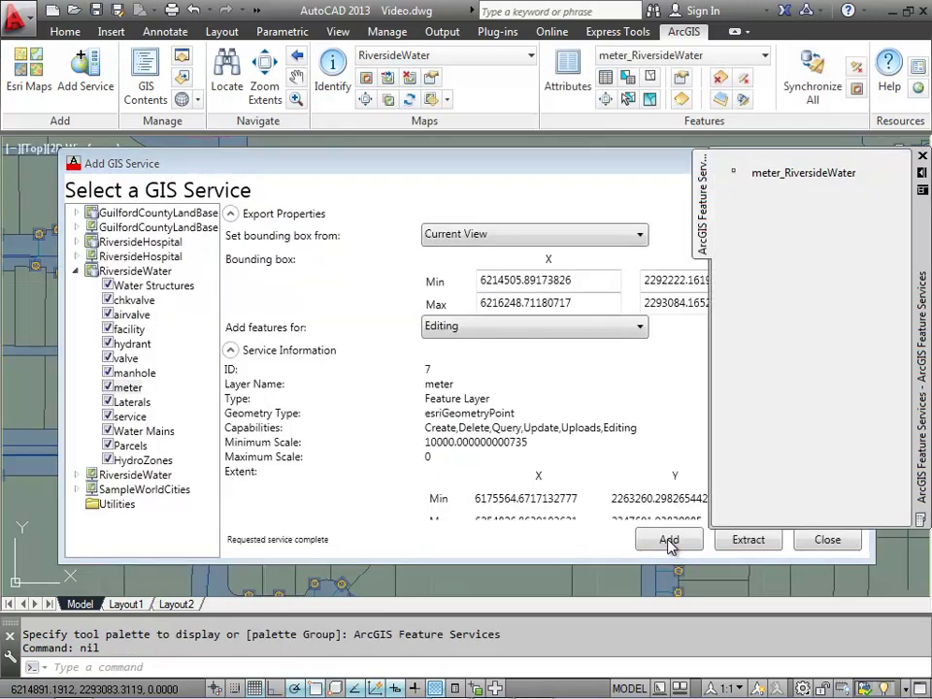
{"action": "left_click", "coordinate": [843, 544]}
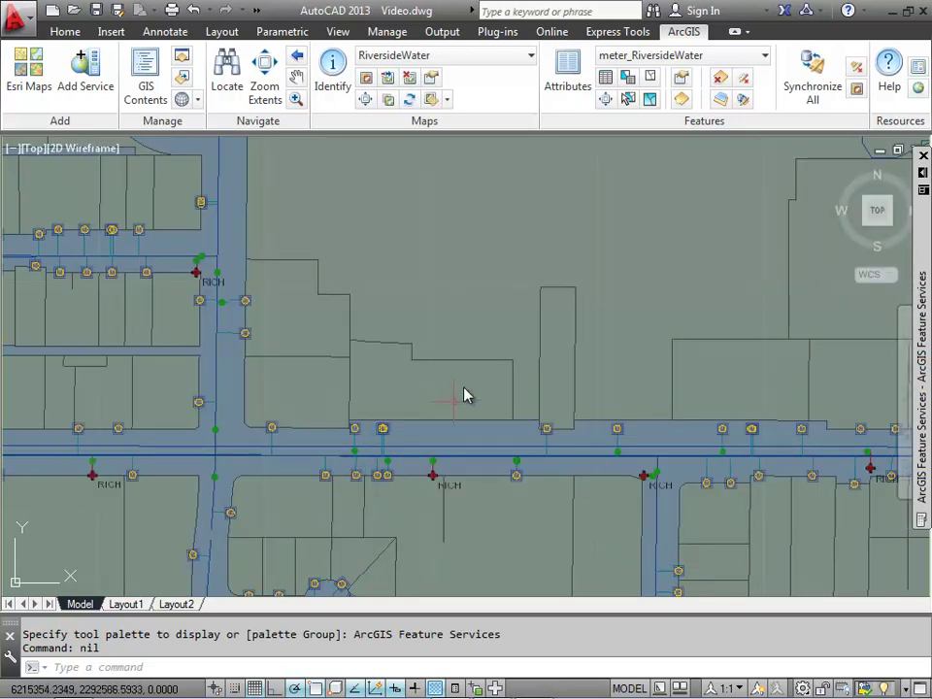
Step: Zoom and pan to street level over the empty parcels east of the water main
{"action": "scroll", "coordinate": [462, 383], "scroll_direction": "down", "scroll_amount": 4}
{"action": "middle_click_drag", "start_coordinate": [462, 382], "coordinate": [443, 468]}
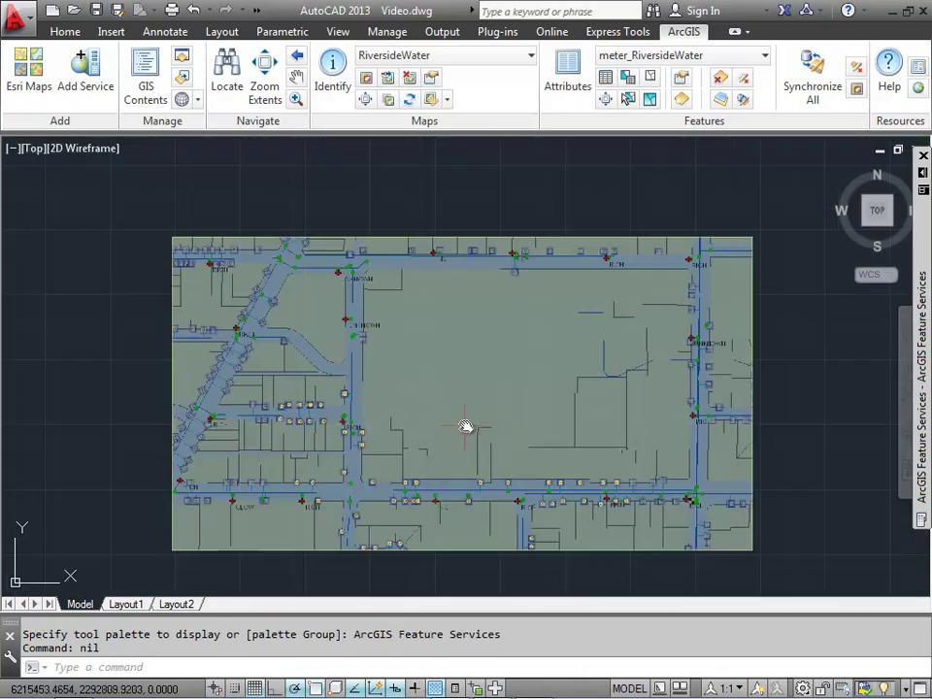
{"action": "scroll", "coordinate": [486, 388], "scroll_direction": "down", "scroll_amount": 2}
{"action": "scroll", "coordinate": [436, 385], "scroll_direction": "up", "scroll_amount": 5}
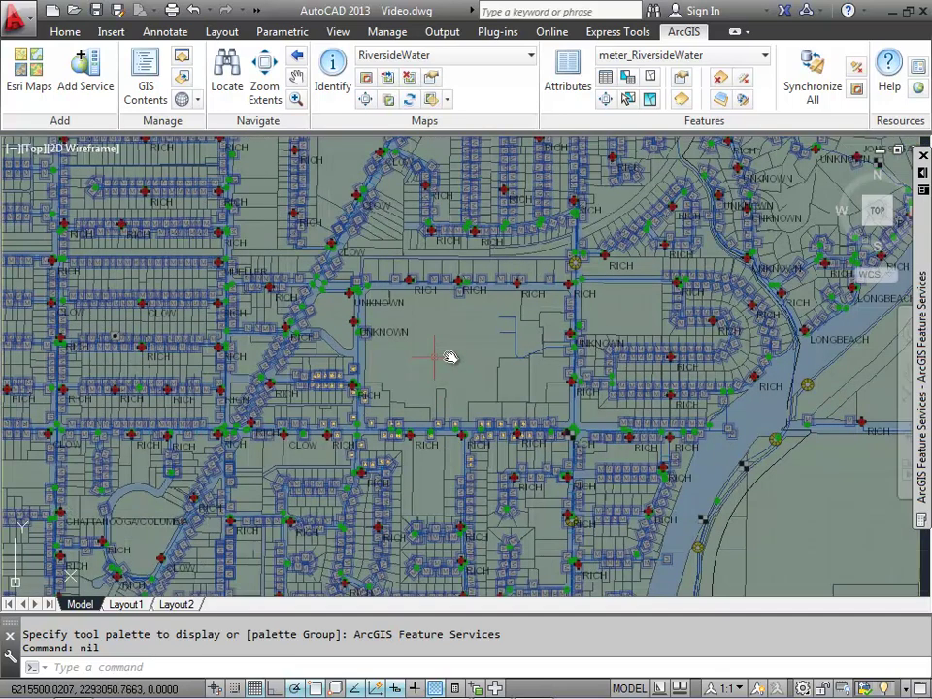
{"action": "middle_click_drag", "start_coordinate": [411, 381], "coordinate": [425, 410]}
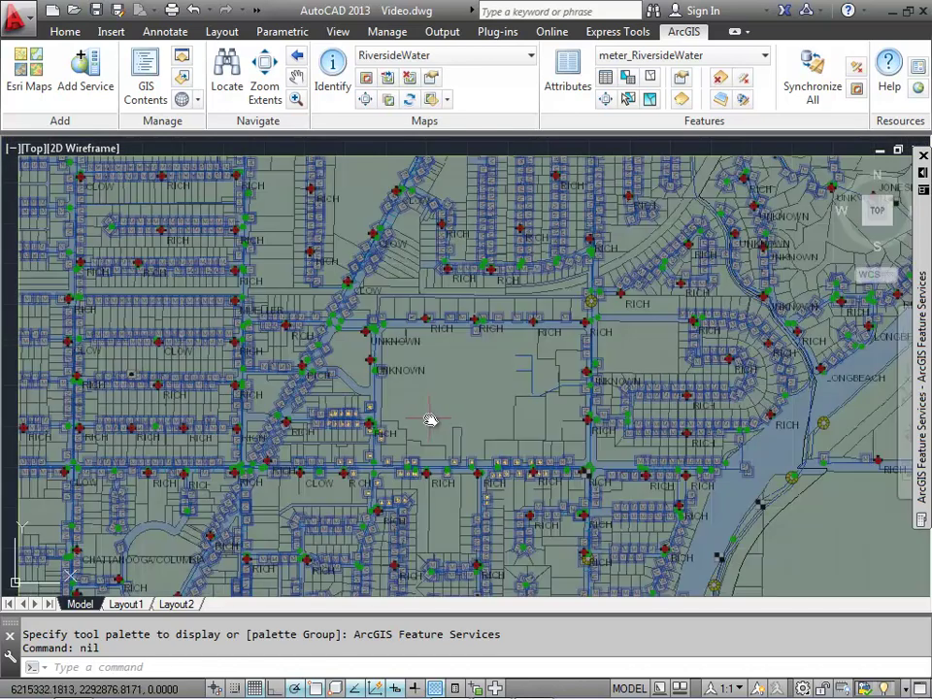
{"action": "scroll", "coordinate": [433, 419], "scroll_direction": "up", "scroll_amount": 5}
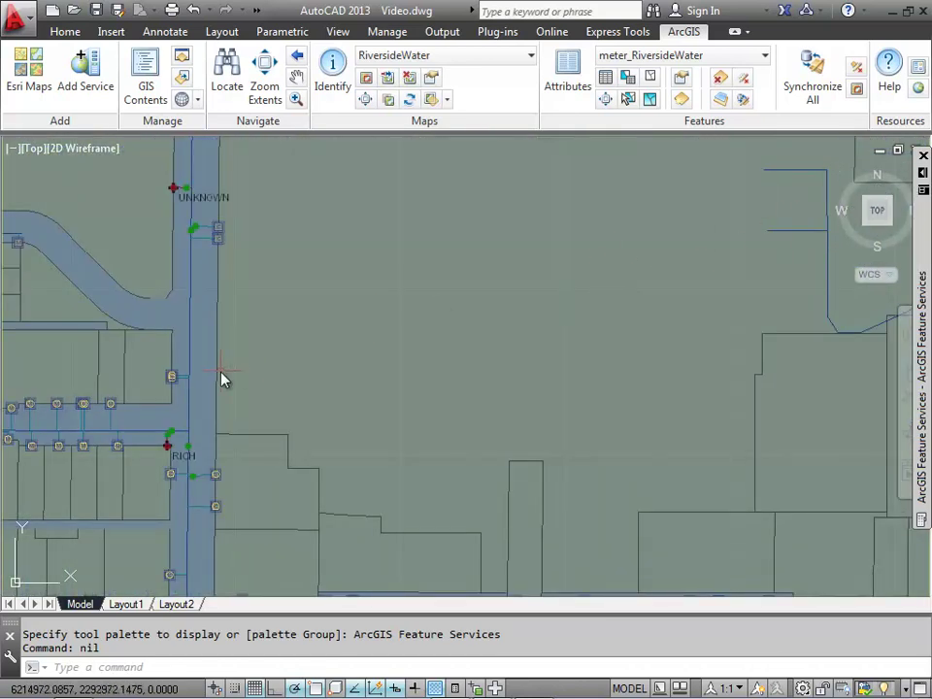
Step: COPY an existing meter point, NODE-snapped base, into several spots in the empty block
{"action": "type", "text": "copyu"}
{"action": "key", "text": "BackSpace"}
{"action": "key", "text": "Return"}
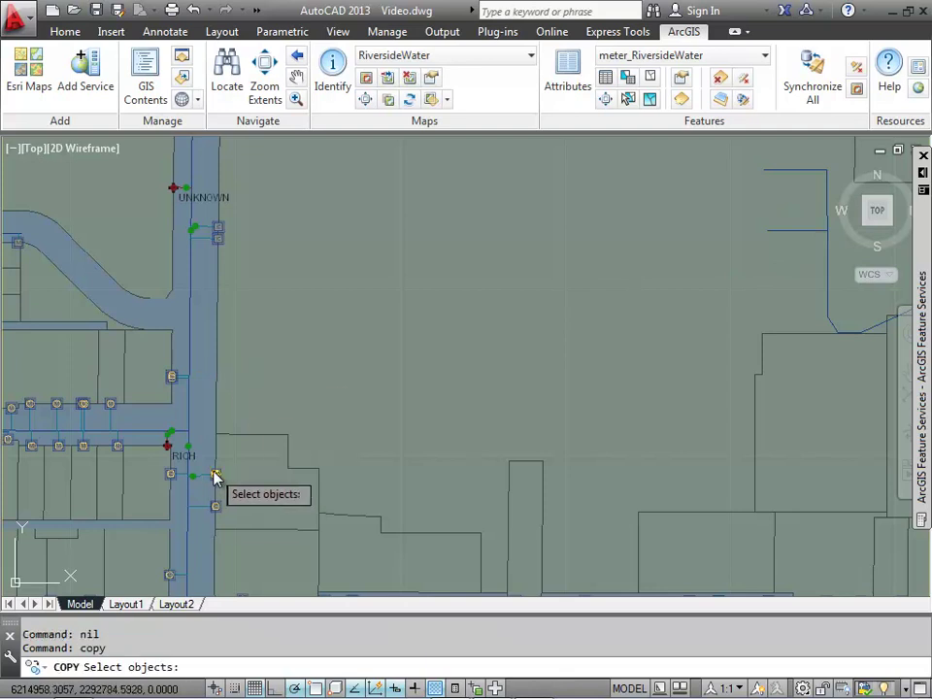
{"action": "left_click", "coordinate": [215, 474]}
{"action": "key", "text": "Return"}
{"action": "type", "text": "node"}
{"action": "key", "text": "Return"}
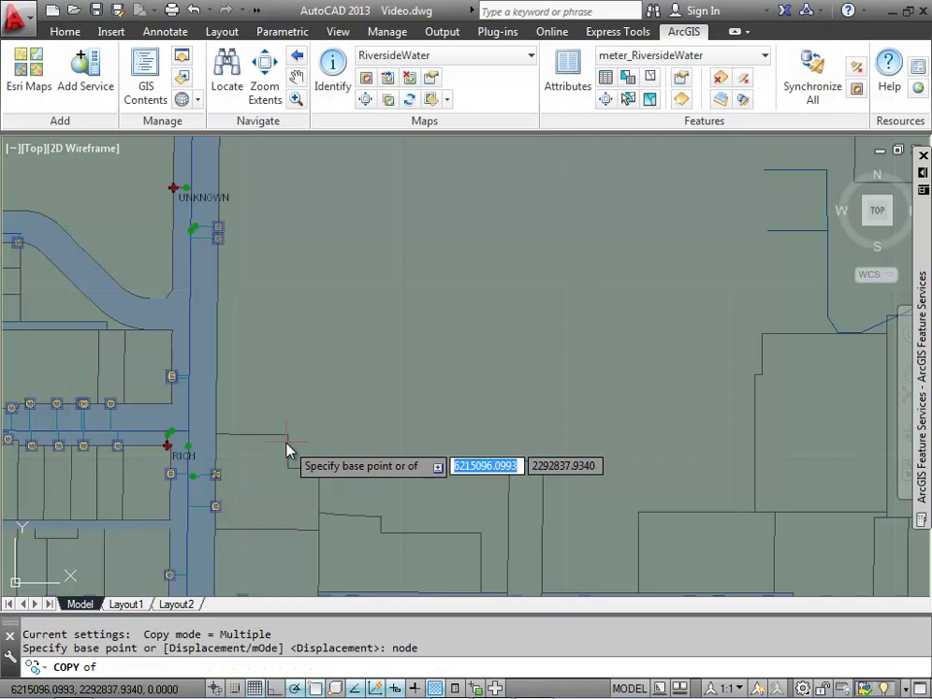
{"action": "left_click", "coordinate": [218, 477]}
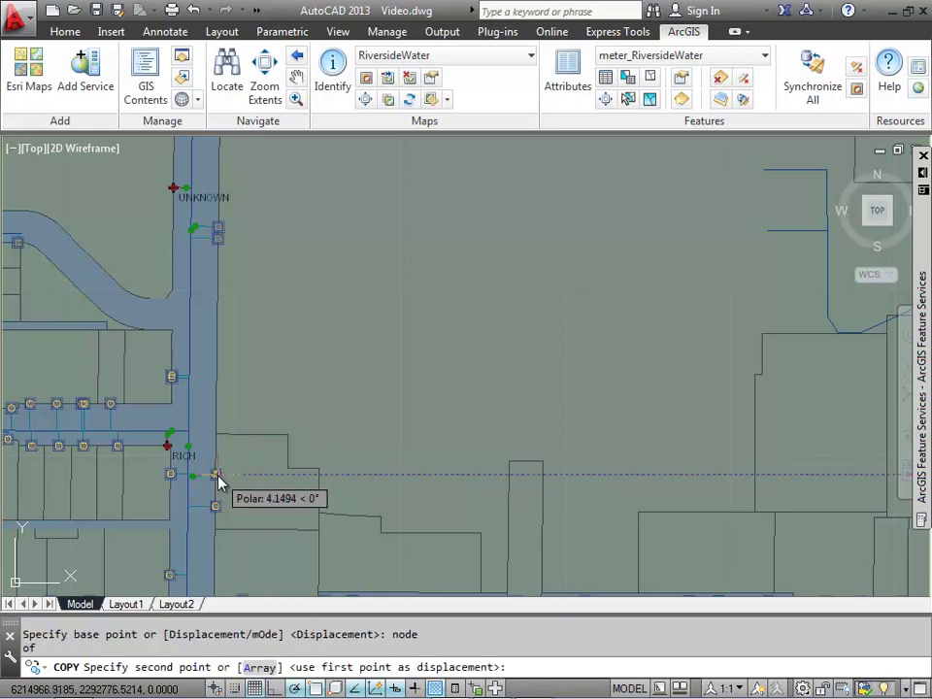
{"action": "left_click", "coordinate": [388, 257]}
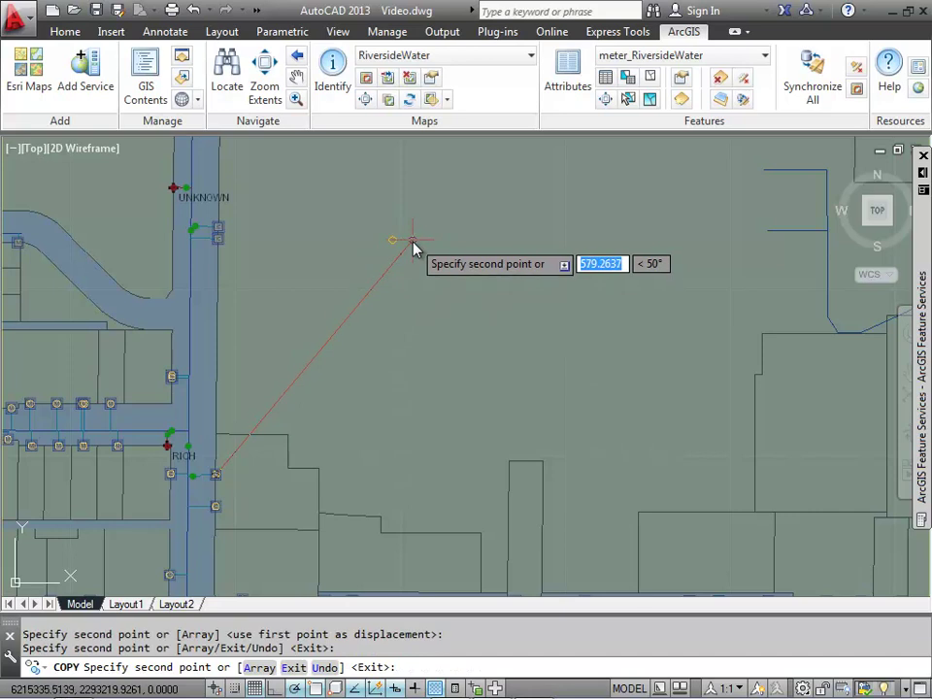
{"action": "left_click", "coordinate": [377, 263]}
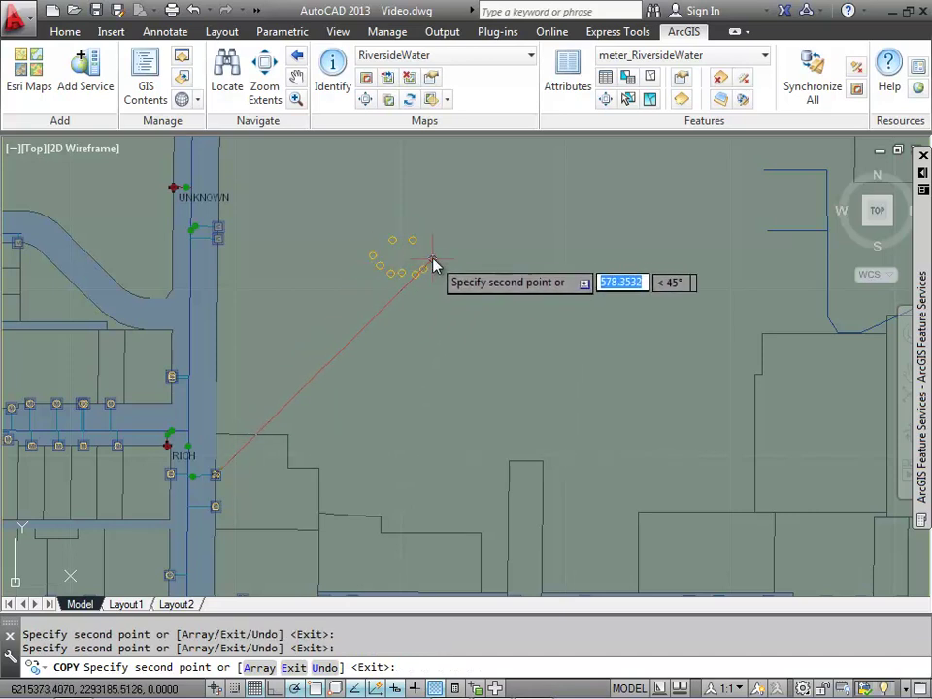
{"action": "key", "text": "Return"}
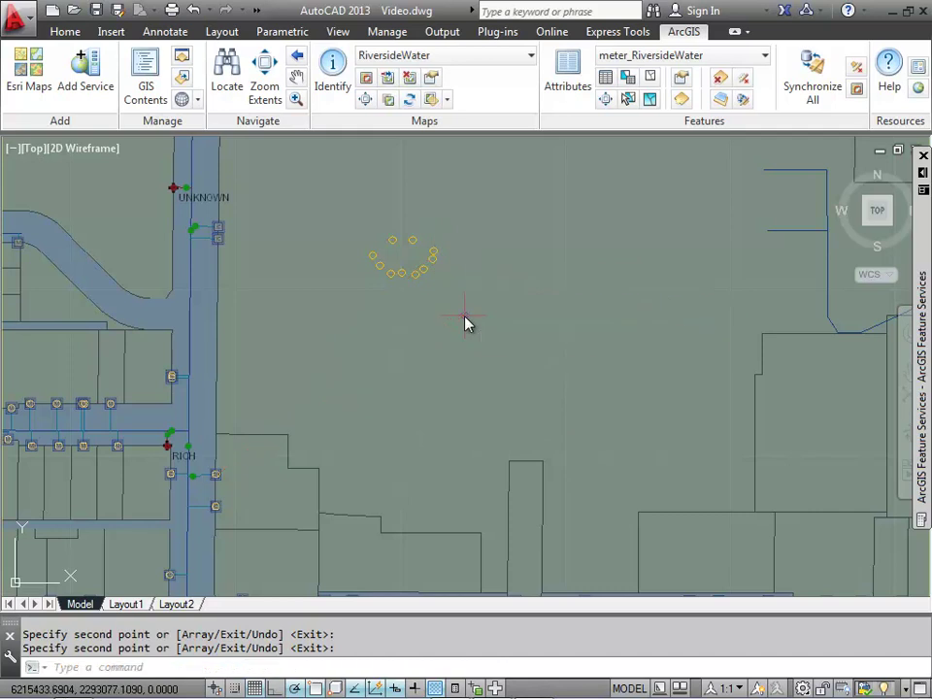
Step: Synchronize all edits, confirming the 10 new meters, and dismiss the result messages
{"action": "left_click", "coordinate": [814, 101]}
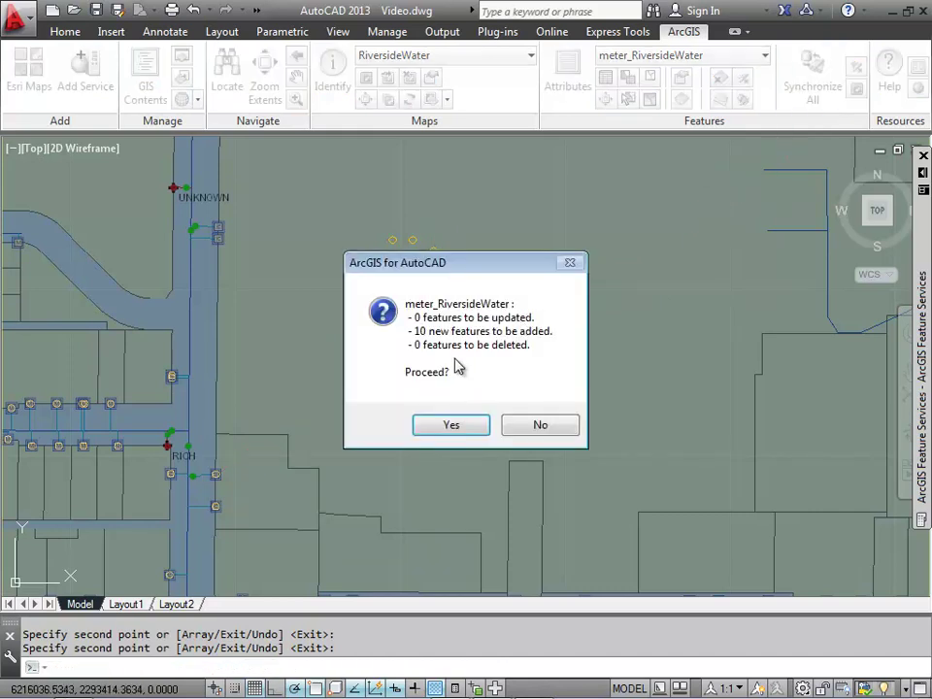
{"action": "left_click", "coordinate": [450, 426]}
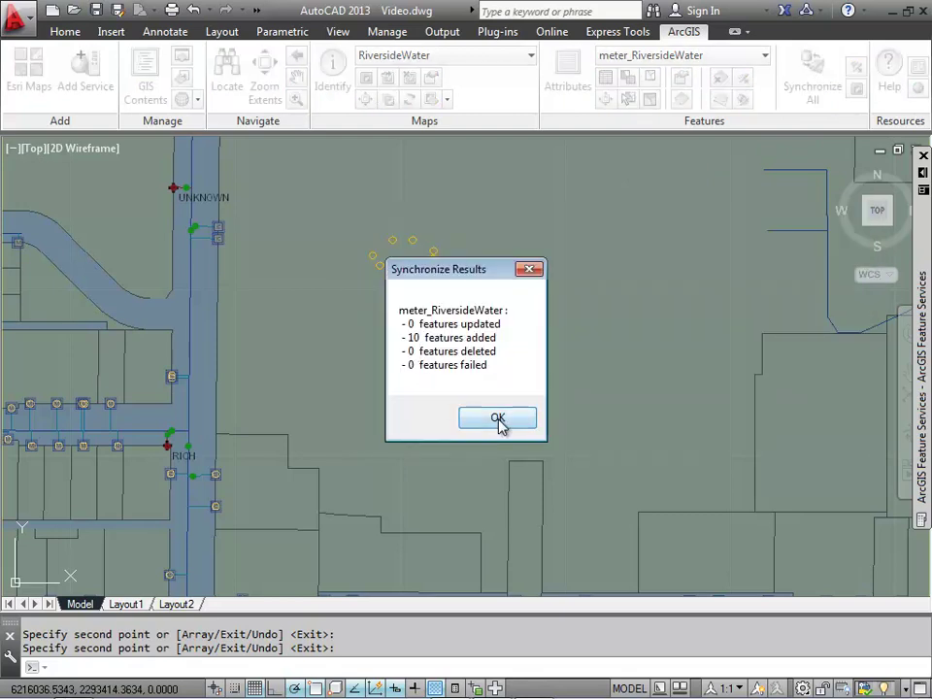
{"action": "left_click", "coordinate": [500, 424]}
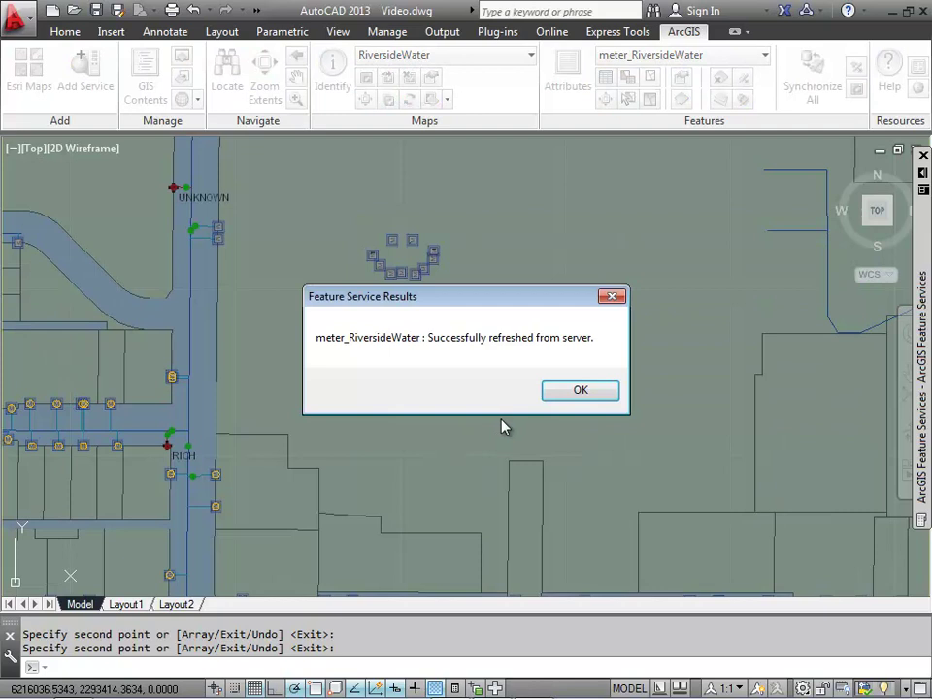
{"action": "left_click_drag", "start_coordinate": [522, 308], "coordinate": [685, 334]}
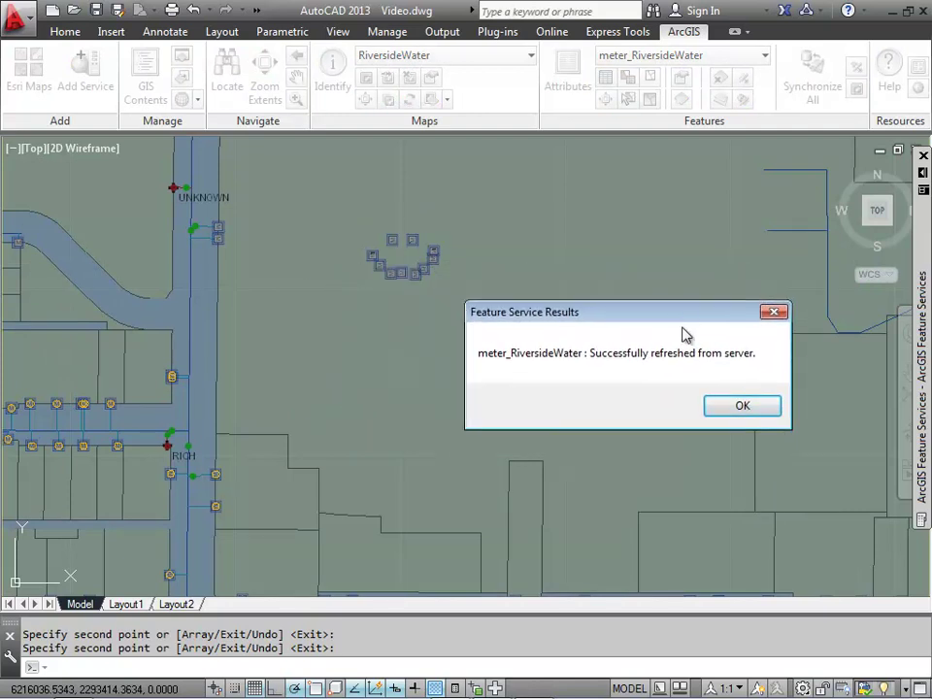
{"action": "left_click", "coordinate": [725, 408]}
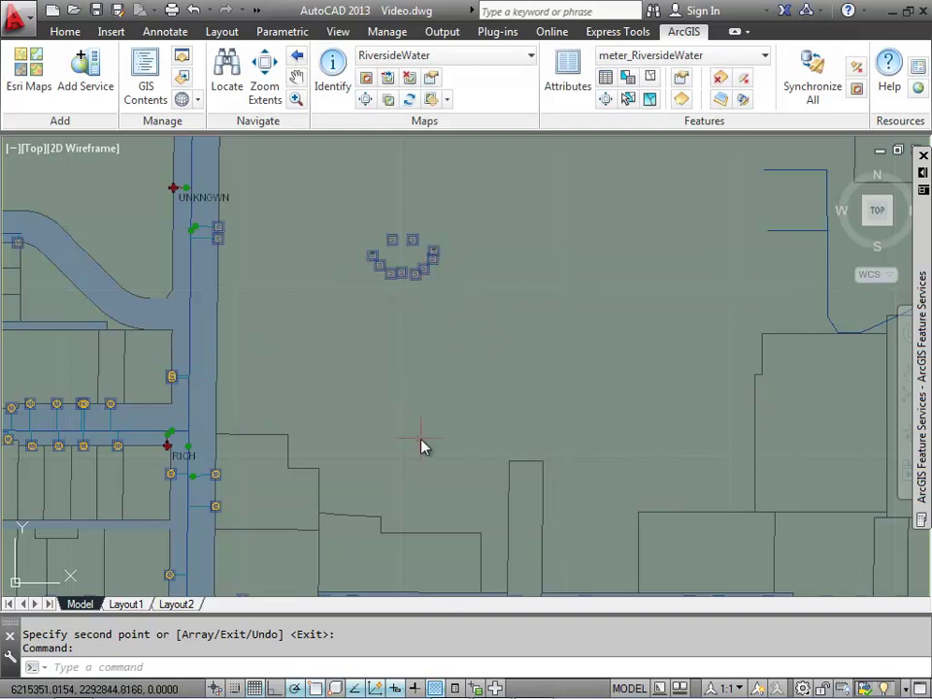
Step: Set the meter_RiversideWater service limit from the current view and view the surrounding meters
{"action": "left_click", "coordinate": [855, 89]}
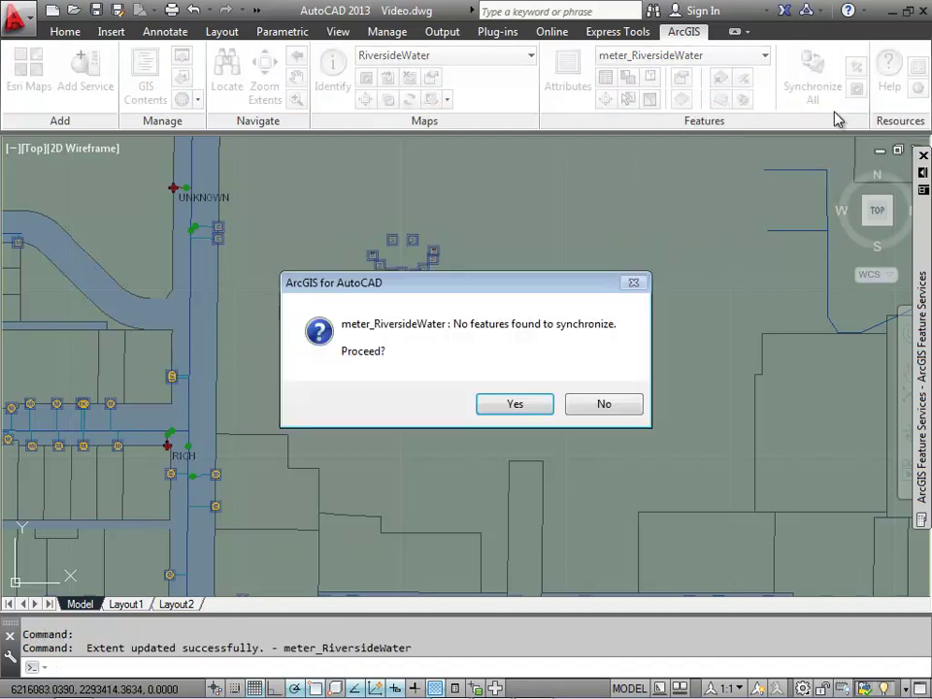
{"action": "left_click", "coordinate": [521, 406]}
{"action": "left_click", "coordinate": [587, 390]}
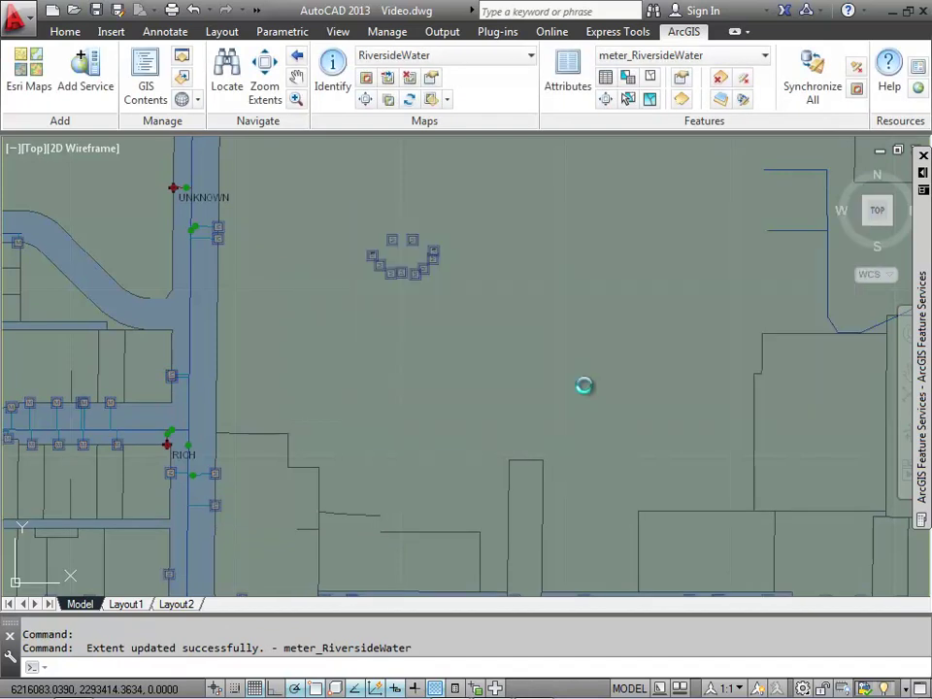
{"action": "left_click", "coordinate": [588, 396]}
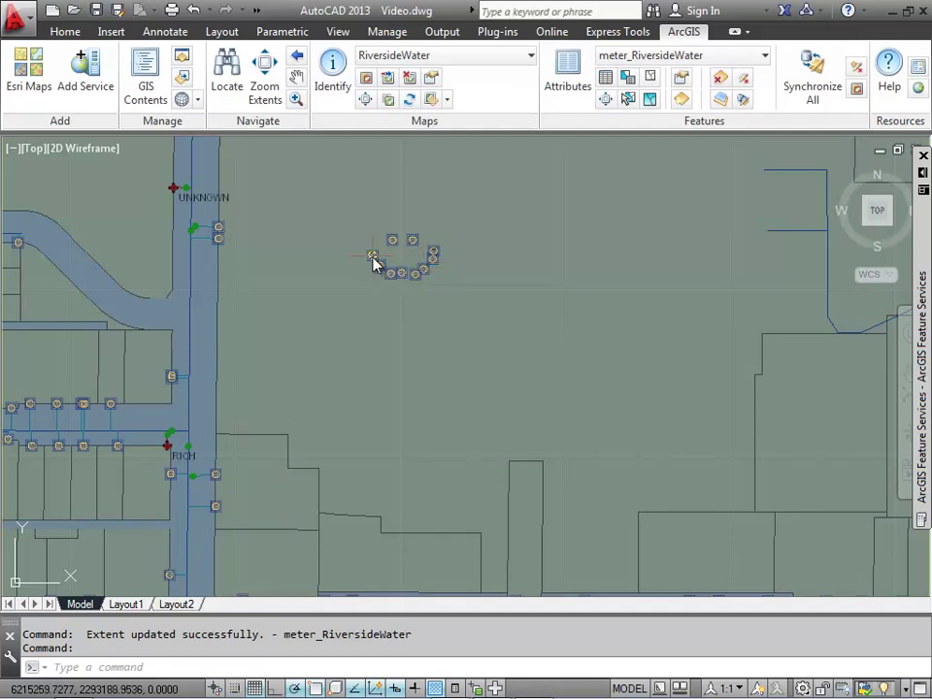
{"action": "middle_click_drag", "start_coordinate": [410, 366], "coordinate": [464, 399]}
{"action": "scroll", "coordinate": [567, 448], "scroll_direction": "down", "scroll_amount": 2}
{"action": "scroll", "coordinate": [460, 347], "scroll_direction": "up", "scroll_amount": 8}
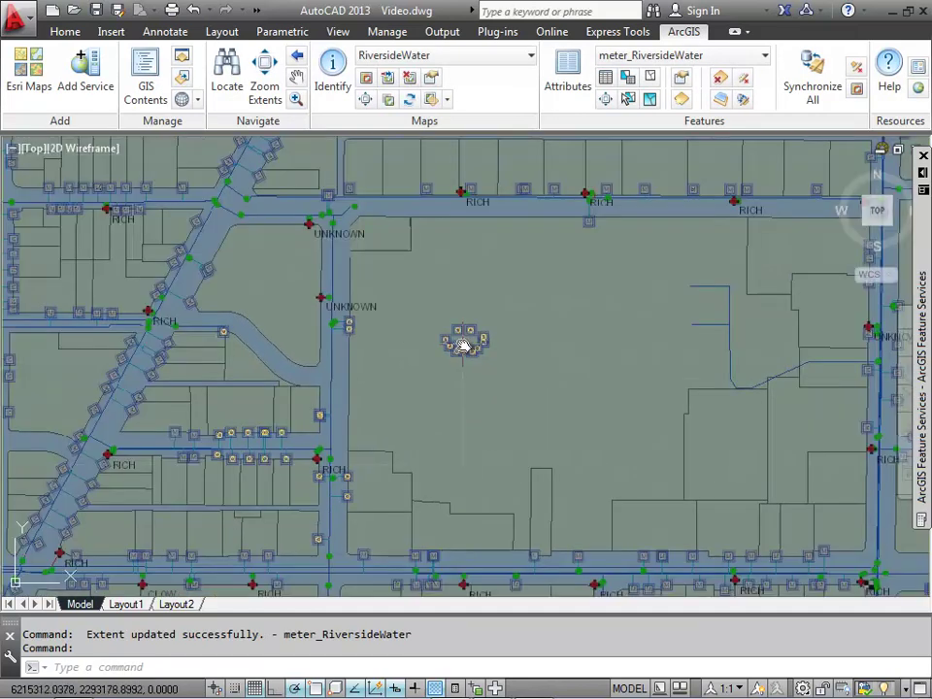